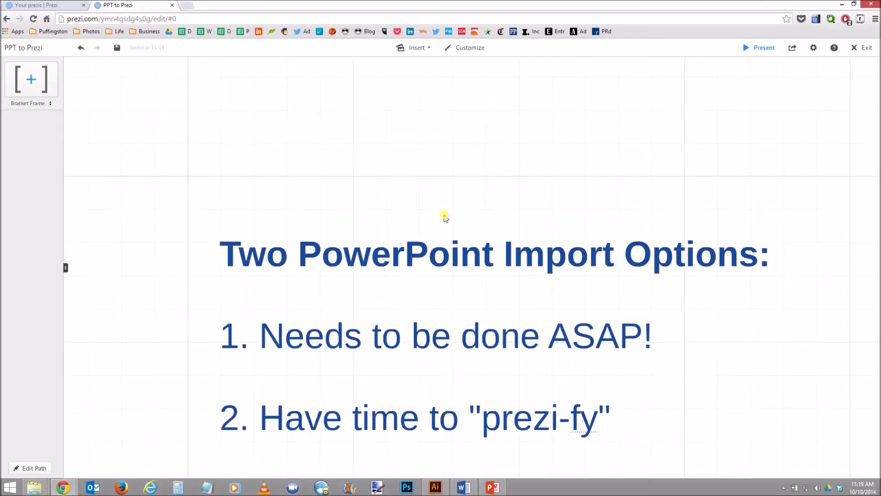
Step: Import the PowerPoint file New Patient Orientation for Prezi.ppt into the prezi
scroll(394, 211, down, 2)
drag(438, 201, 428, 178)
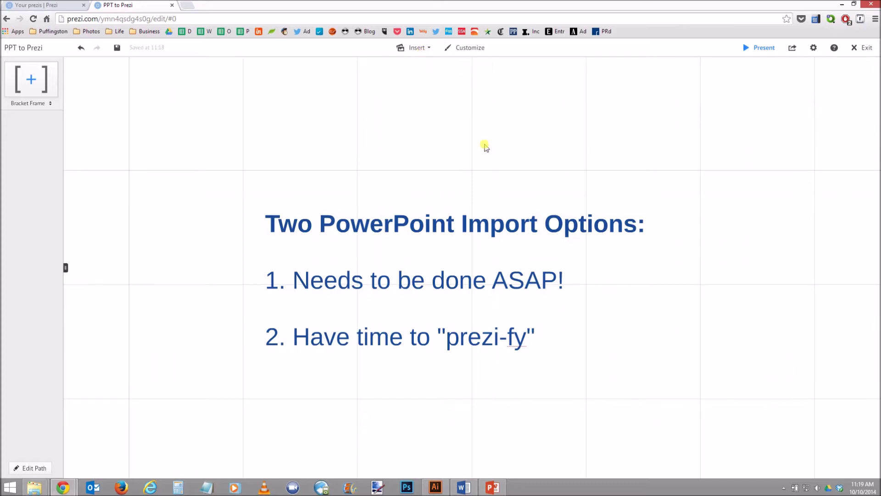
click(413, 53)
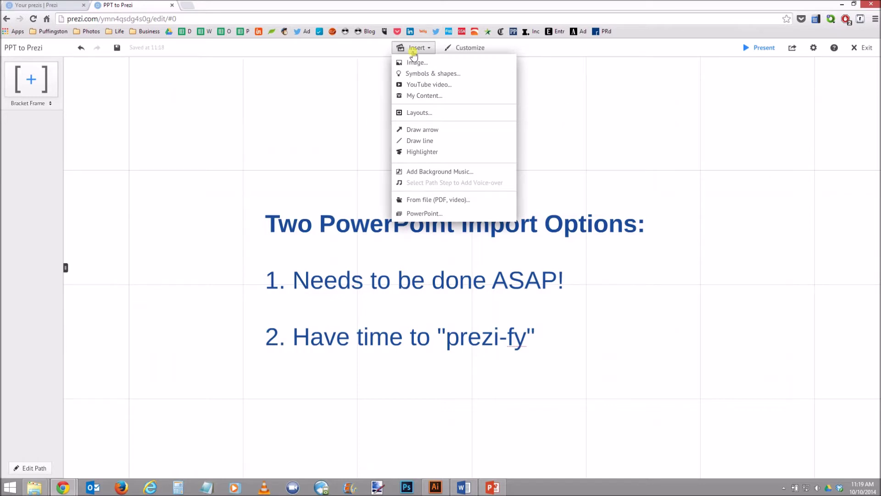
click(420, 214)
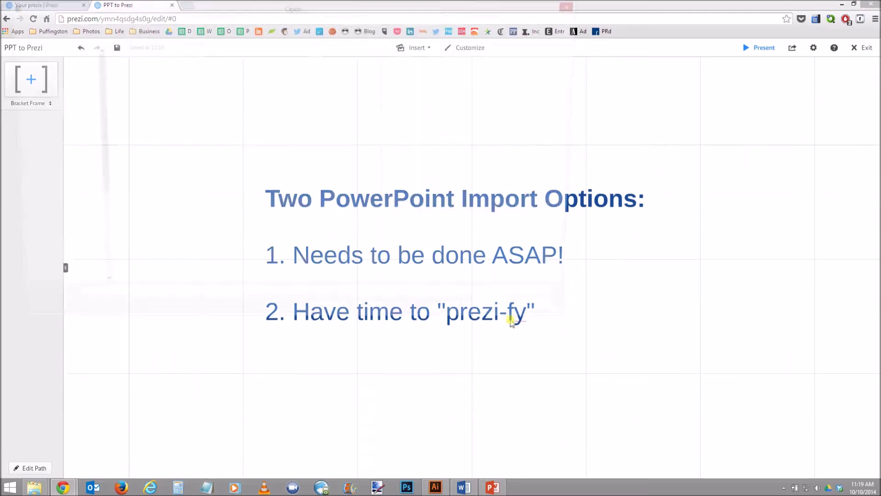
click(176, 73)
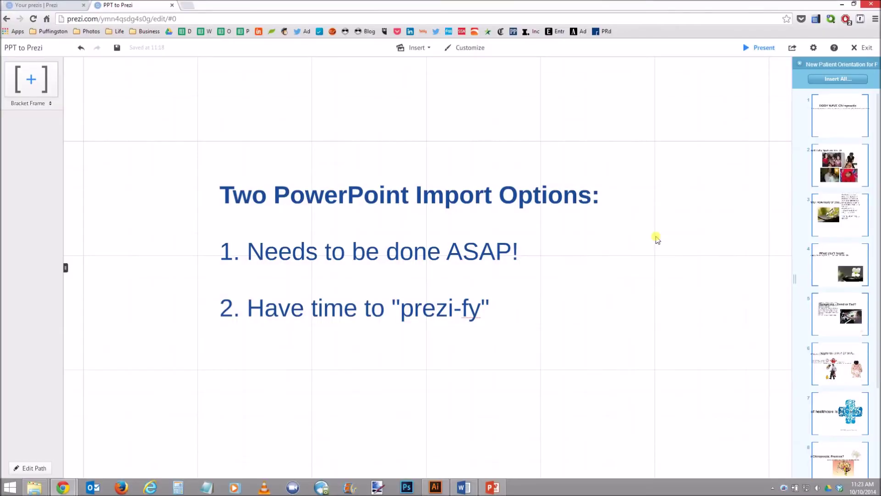
Step: Switch to PowerPoint and review slides 1 to 8 of the original New Patient Orientation presentation
click(493, 486)
double_click(749, 79)
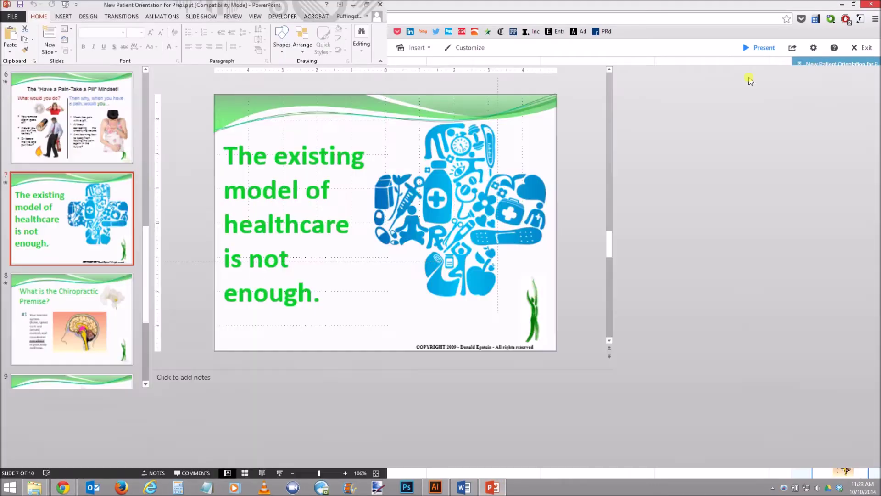
scroll(92, 183, up, 5)
click(4, 126)
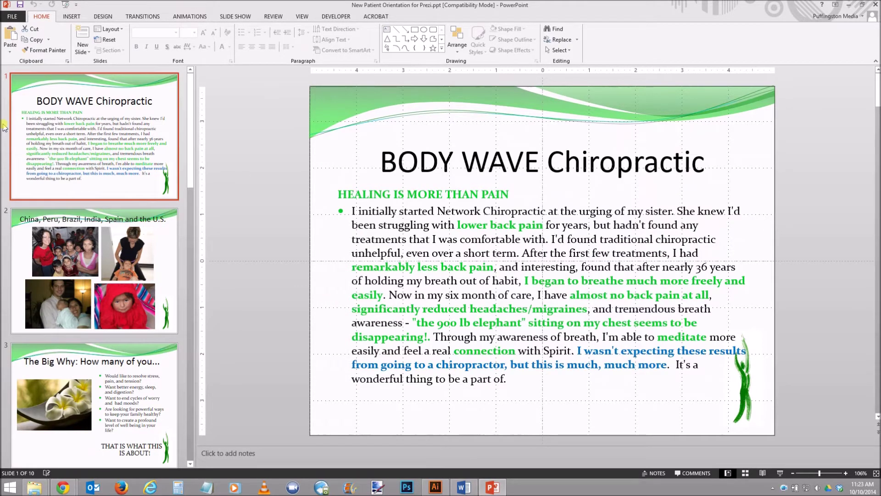
key(Down)
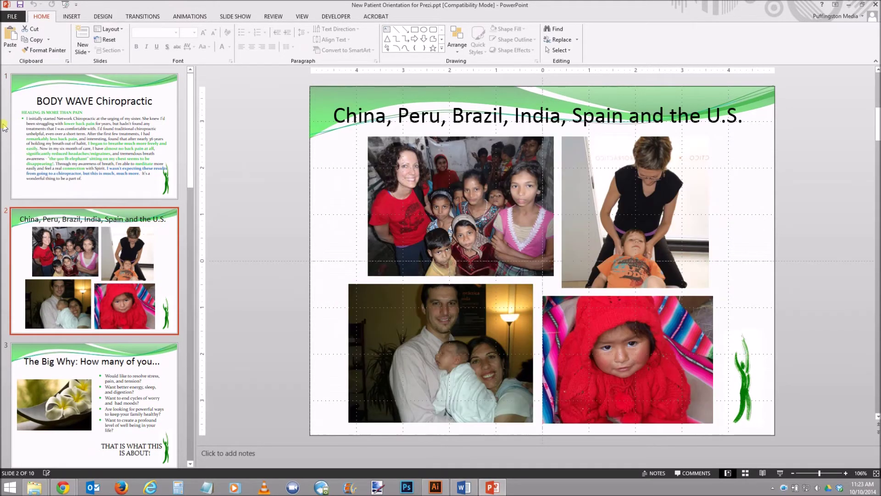
key(Down)
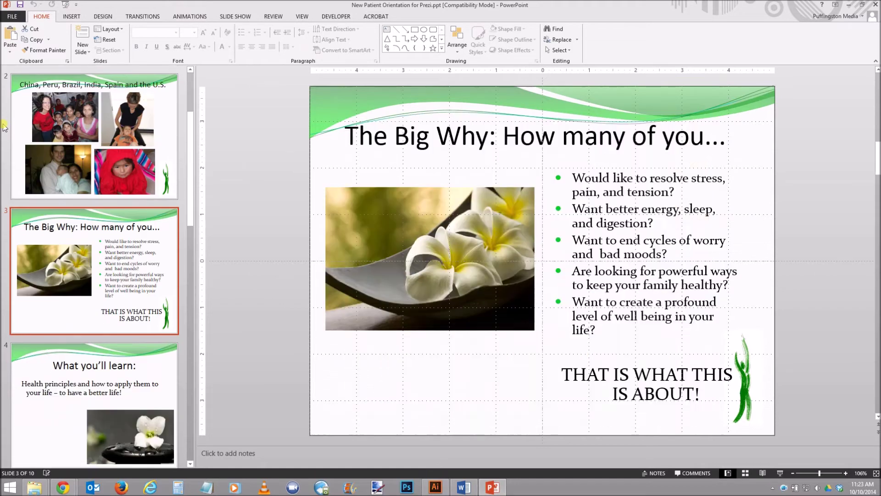
key(Down)
key(Down)
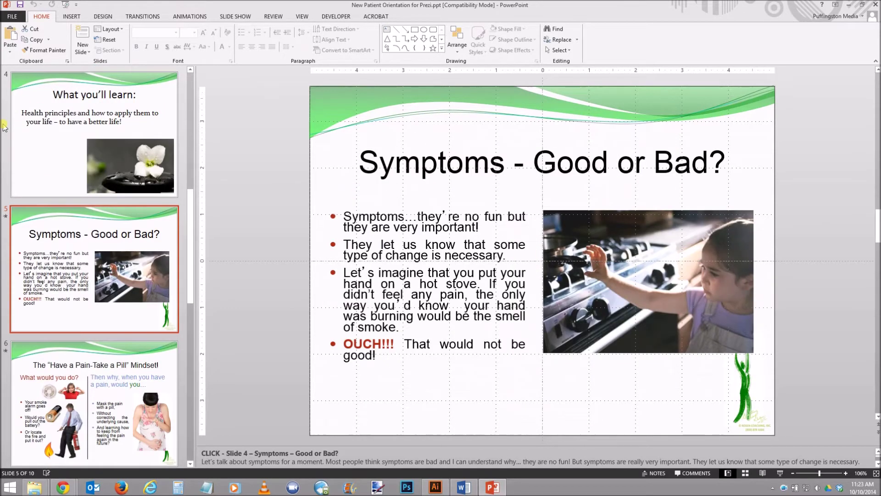
key(Down)
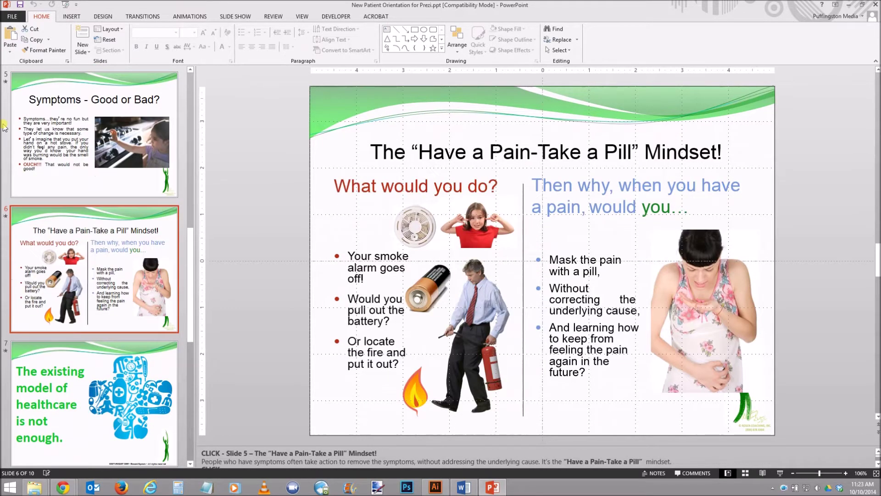
key(Down)
key(Down)
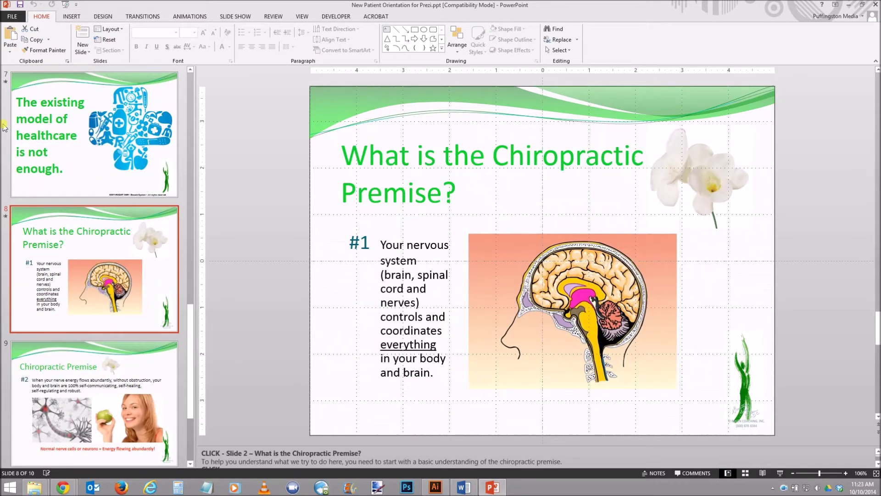
Step: Switch back to the PPT to Prezi presentation in Chrome and widen the list of imported slides
click(63, 487)
click(132, 452)
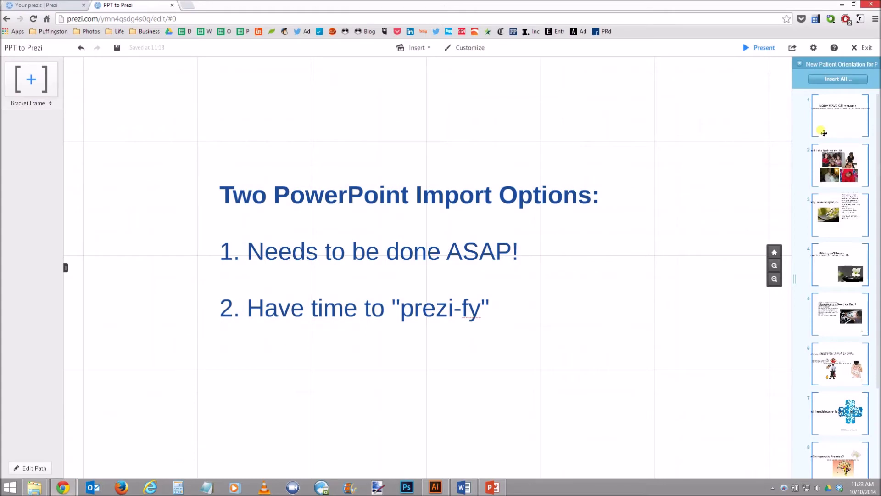
click(839, 96)
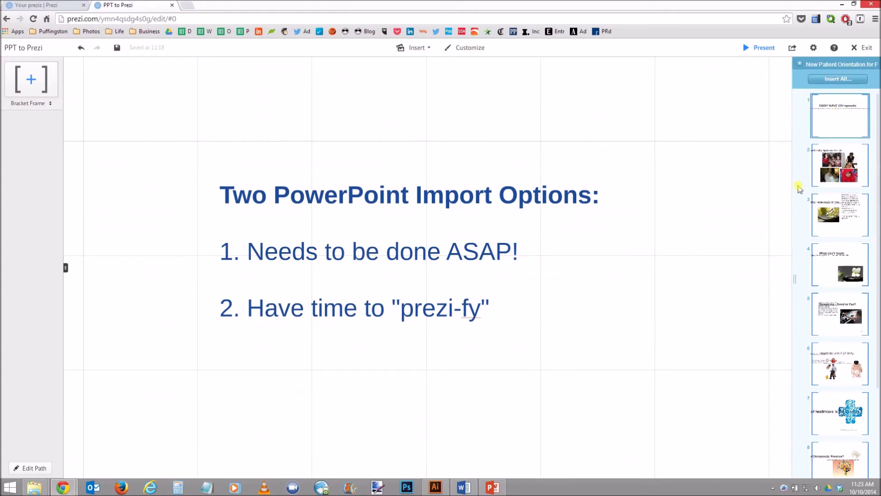
mouse_move(731, 197)
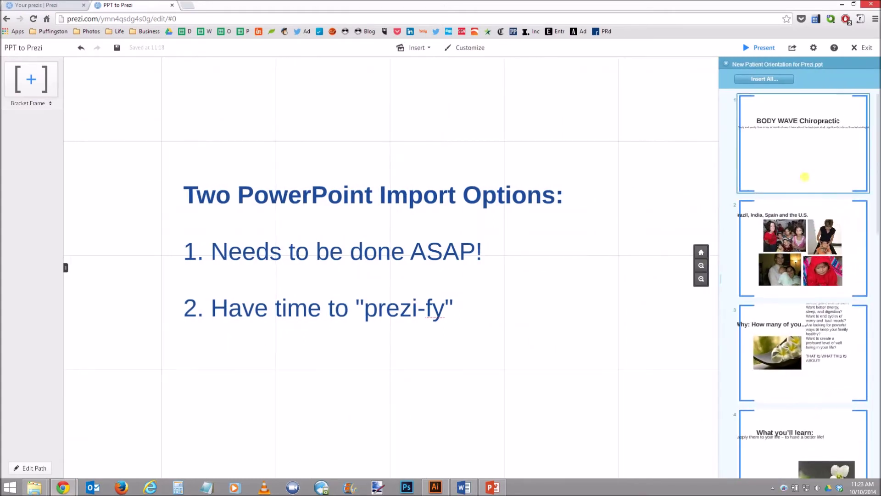
Step: Examine how the layout, text and images of the imported slides were converted, from the first slide to the last
click(808, 231)
scroll(804, 237, down, 2)
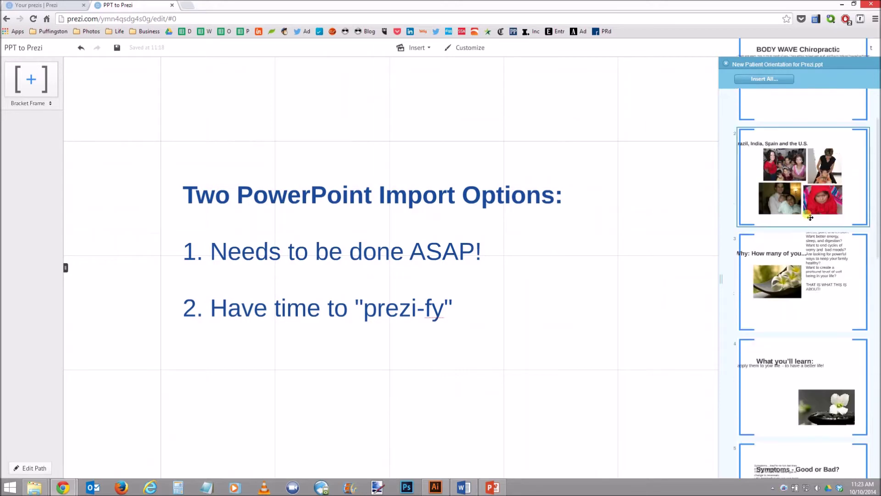
click(803, 236)
scroll(800, 238, down, 2)
click(794, 246)
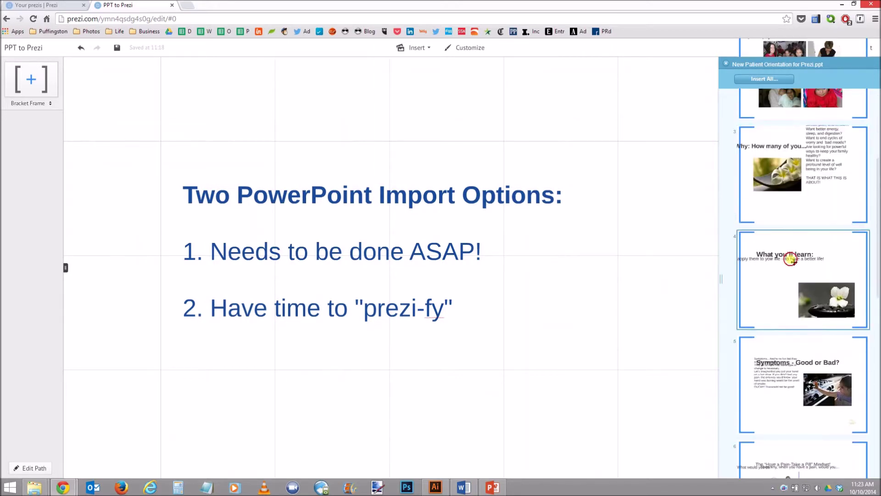
scroll(781, 250, up, 5)
scroll(783, 247, down, 7)
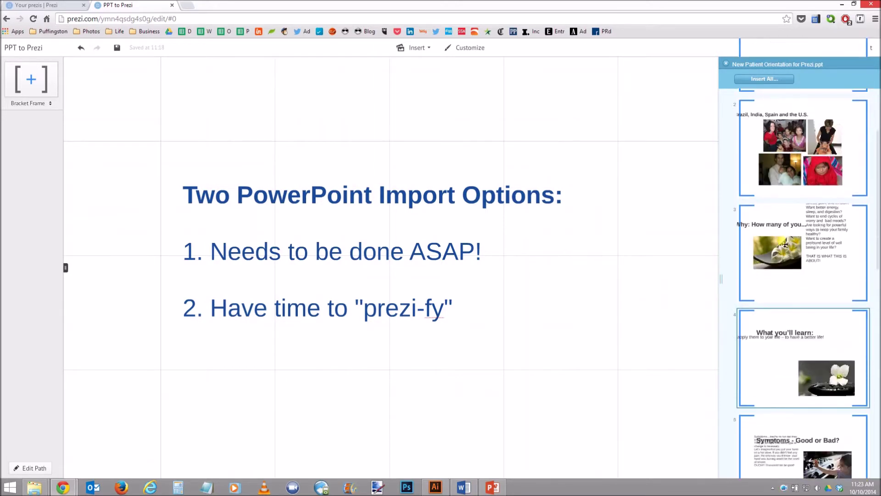
scroll(783, 243, down, 3)
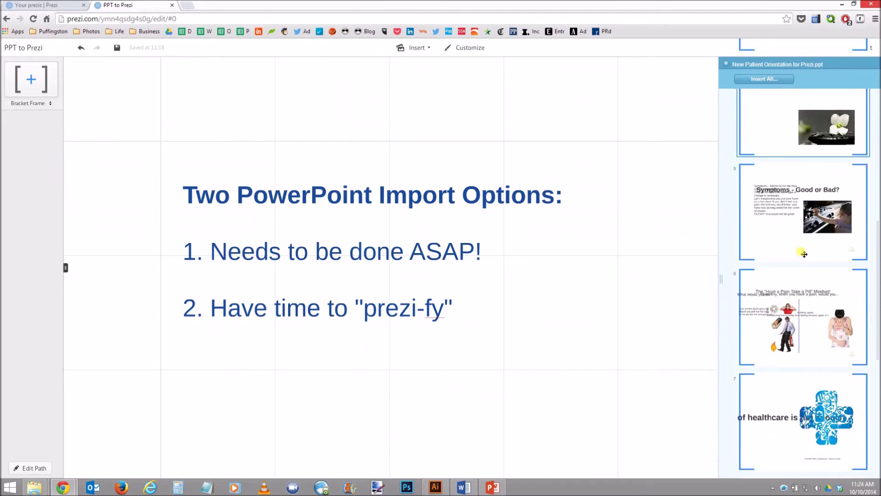
scroll(807, 234, down, 2)
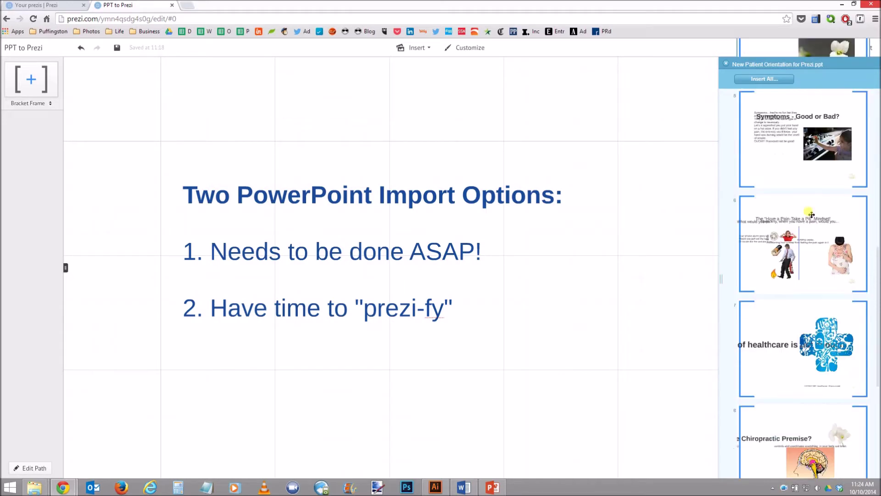
scroll(811, 216, down, 1)
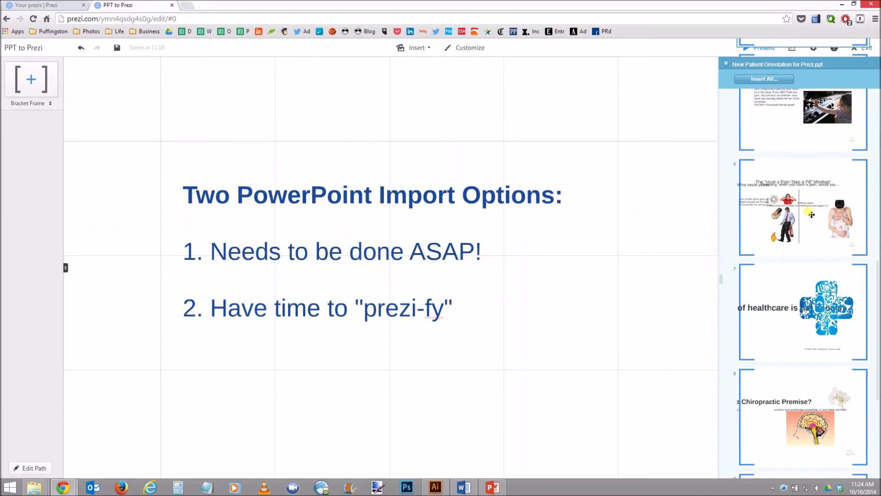
scroll(811, 215, down, 4)
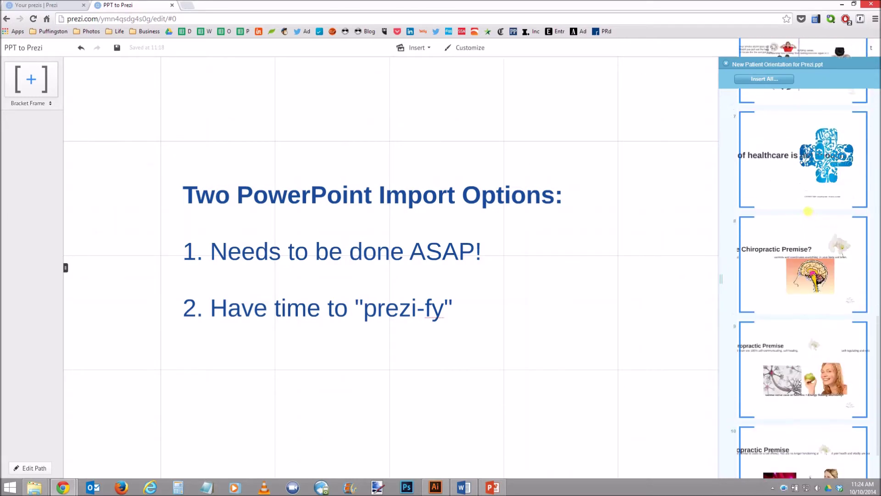
scroll(811, 214, up, 15)
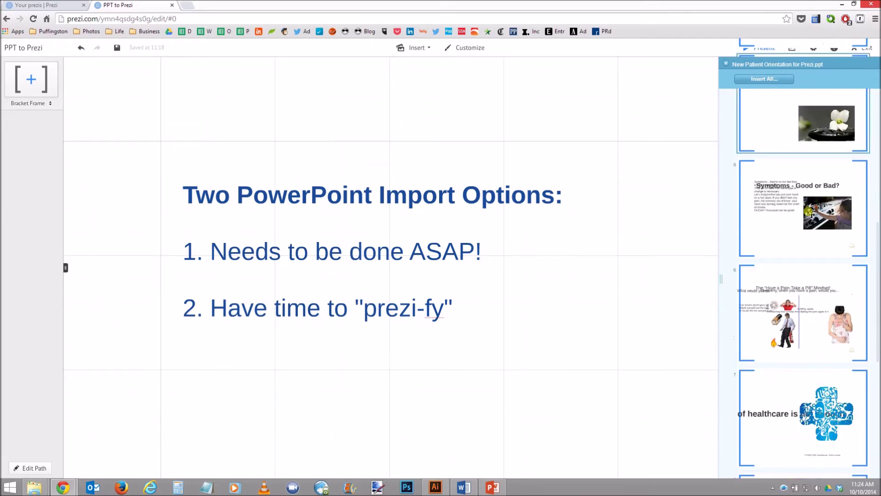
scroll(811, 215, up, 1)
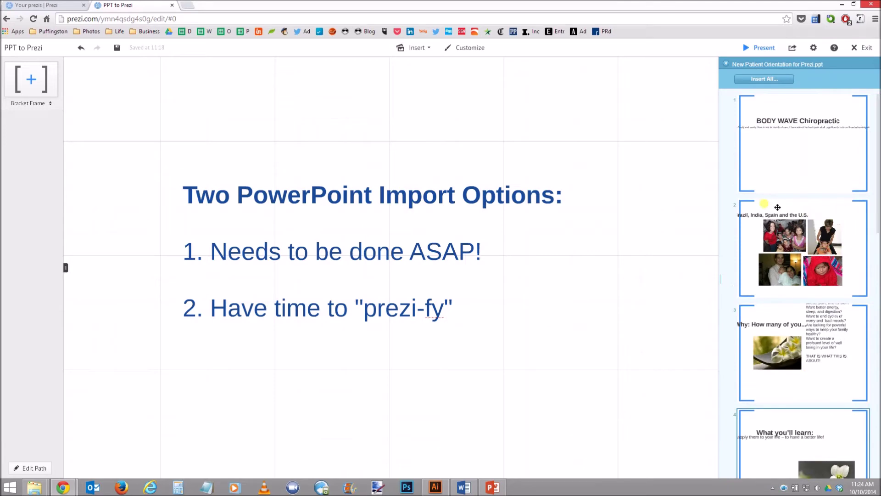
Step: Close the PowerPoint import session without inserting any slides
click(729, 64)
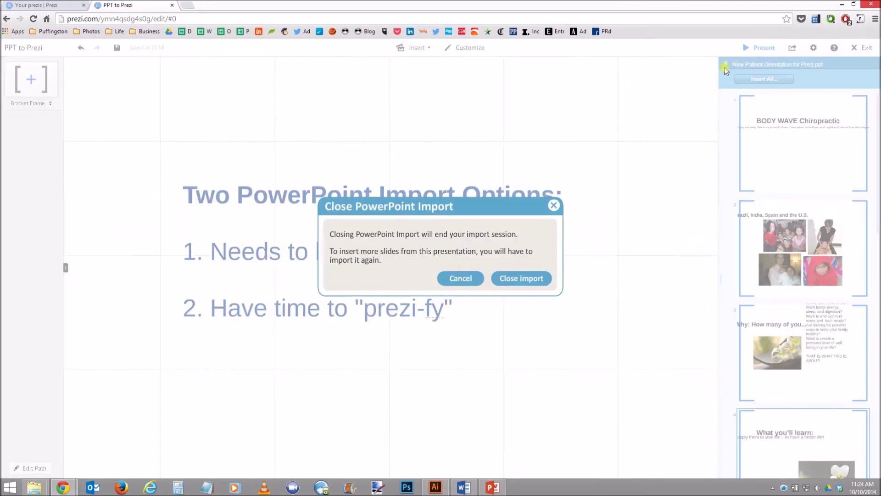
click(509, 278)
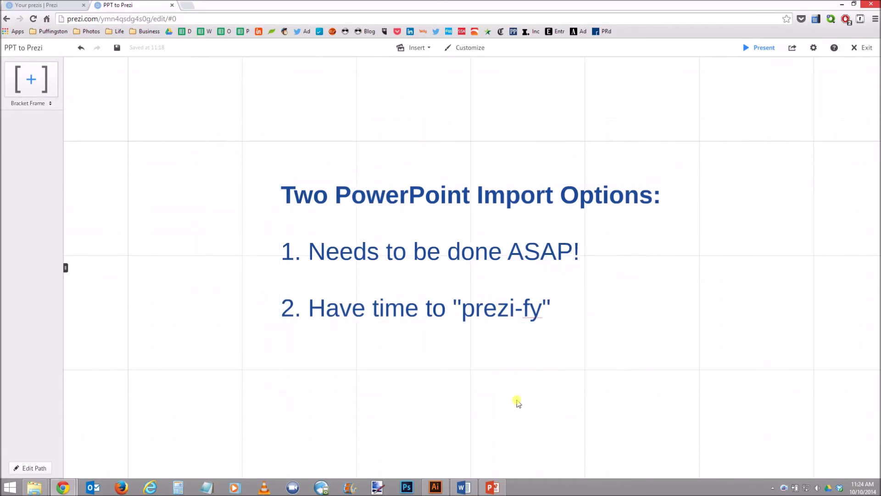
Step: Switch to PowerPoint and export all slides as JPEG files named New Patient Orientation for Prezi.jpg in the Prezi Tutorial Videos folder
click(496, 487)
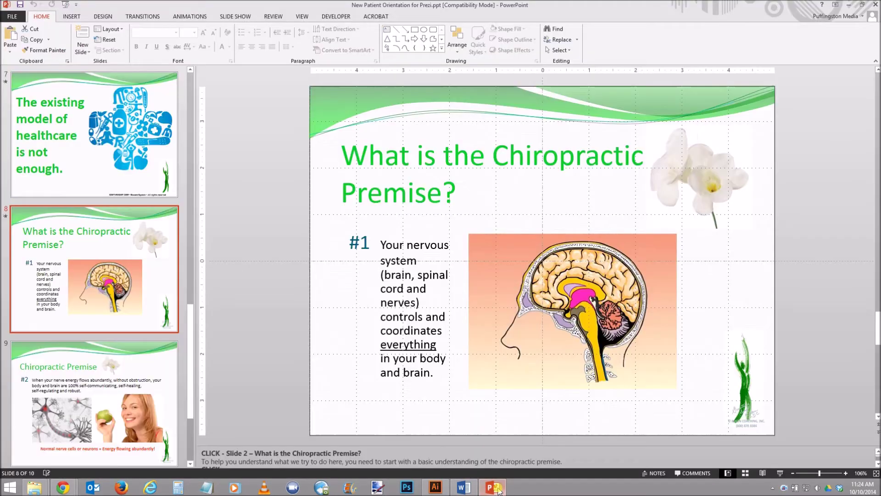
click(18, 17)
click(26, 109)
click(243, 292)
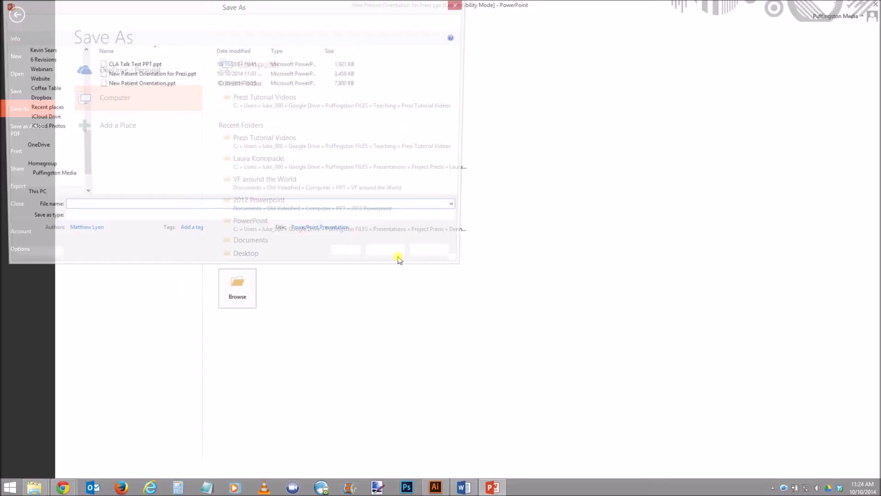
click(146, 219)
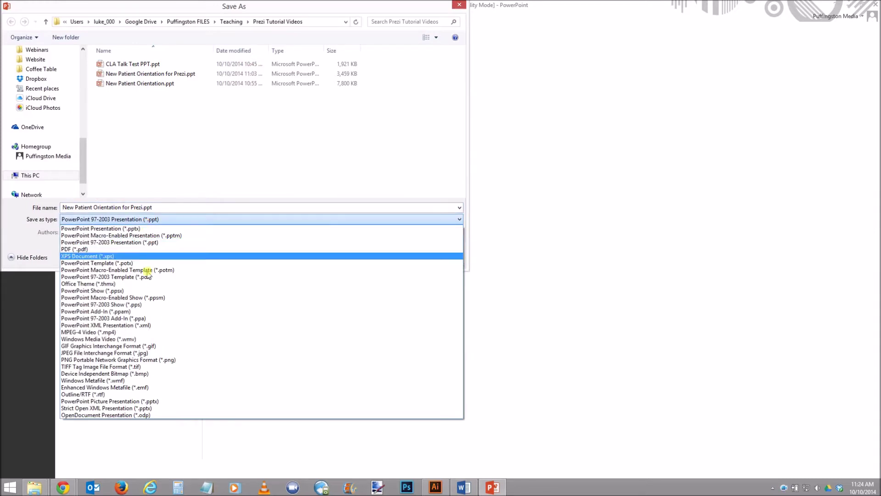
click(149, 353)
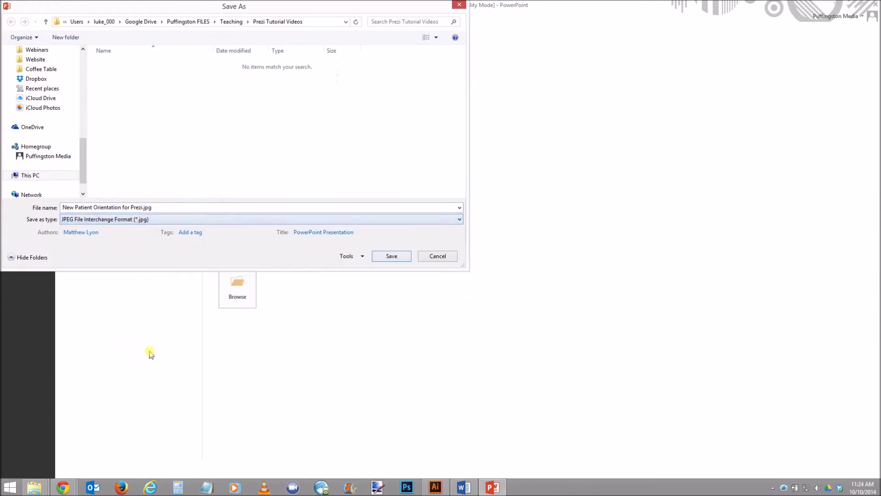
click(163, 206)
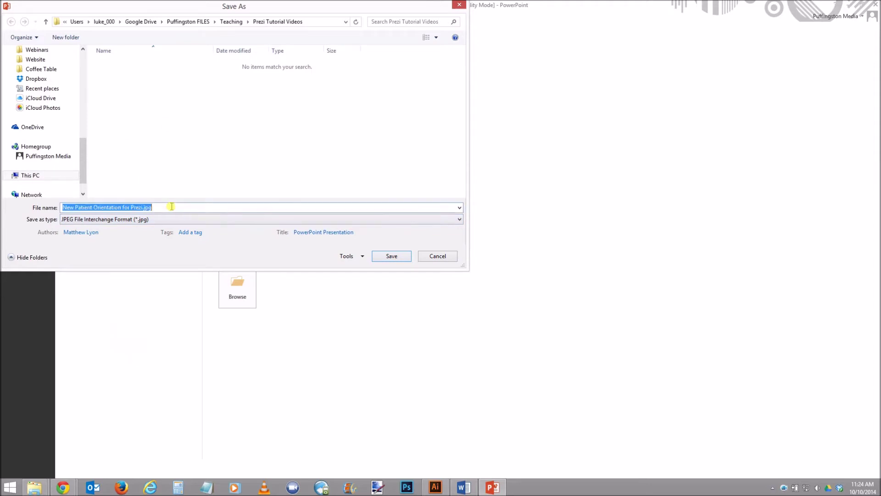
click(395, 258)
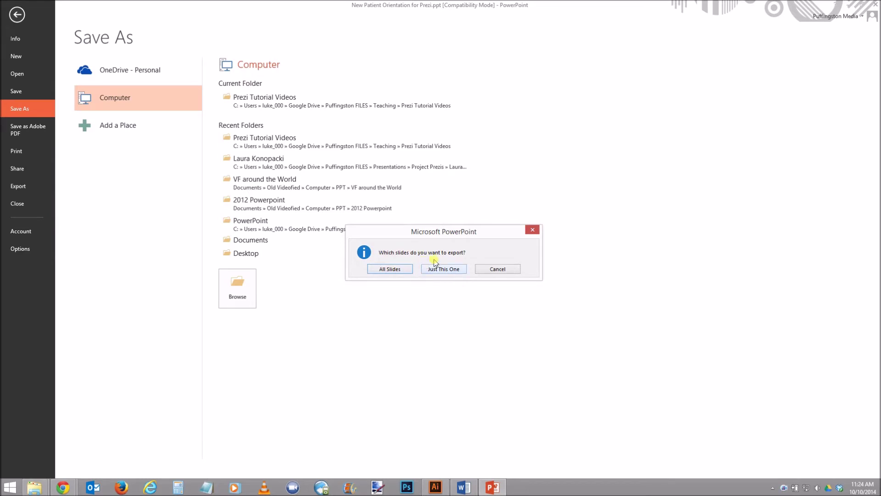
click(396, 269)
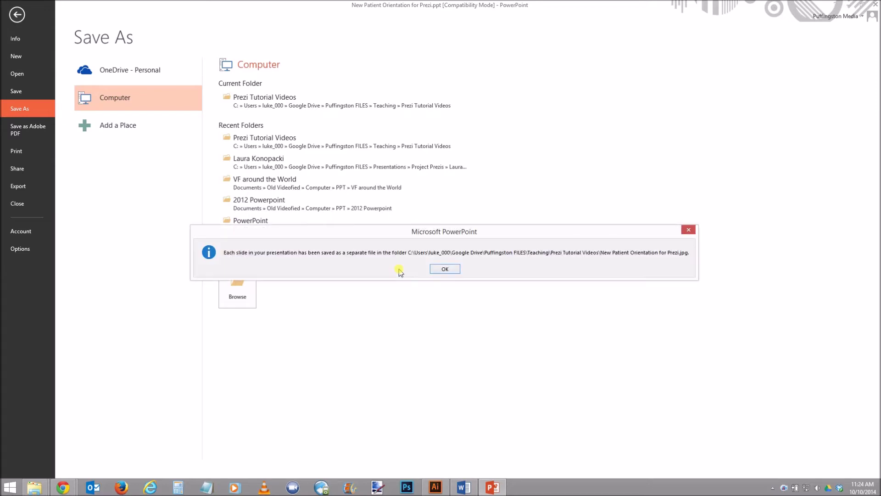
click(444, 269)
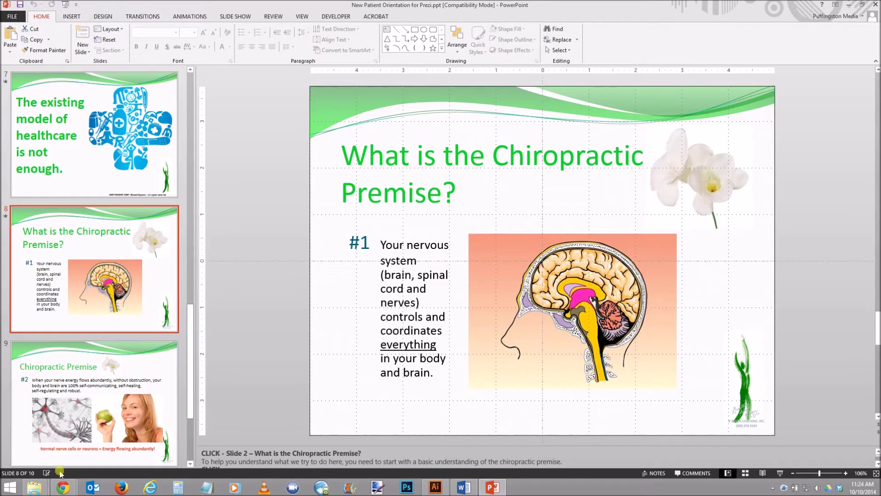
Step: Switch to the PPT to Prezi presentation in Chrome and insert Slide1.JPG through Slide10.JPG from the New Patient Orientation for Prezi folder
mouse_move(63, 486)
click(158, 436)
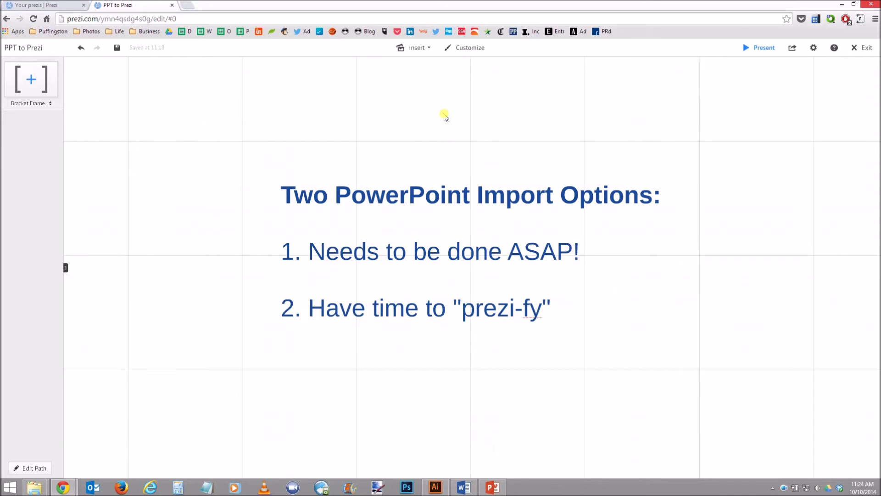
scroll(446, 117, down, 4)
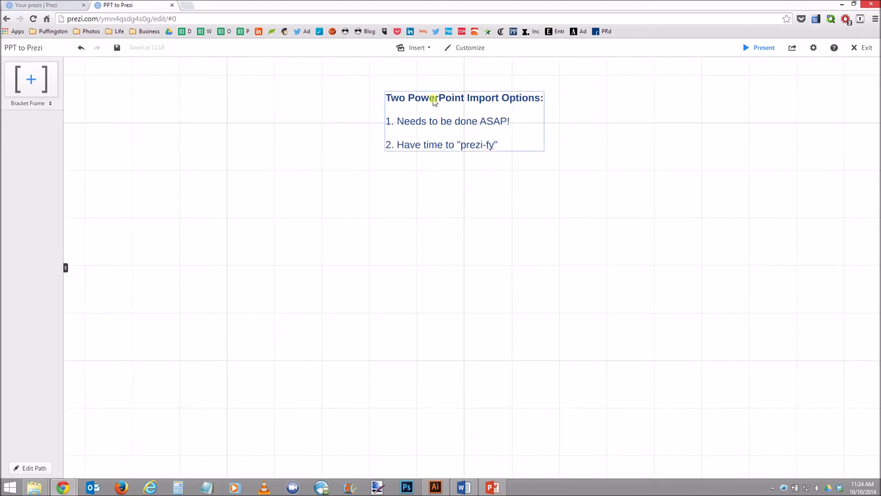
click(417, 51)
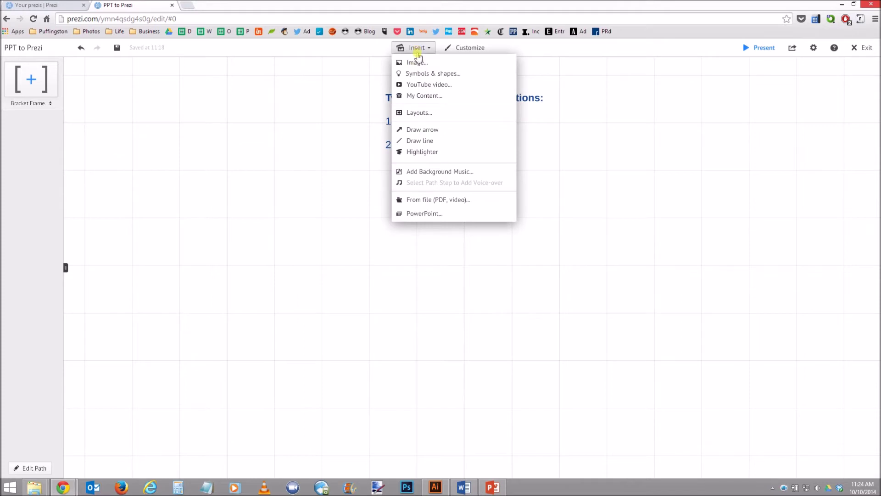
click(416, 62)
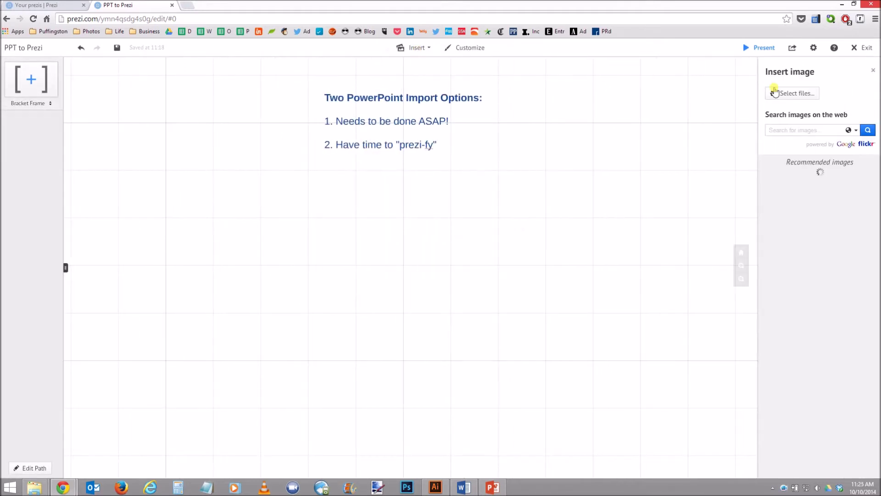
click(775, 93)
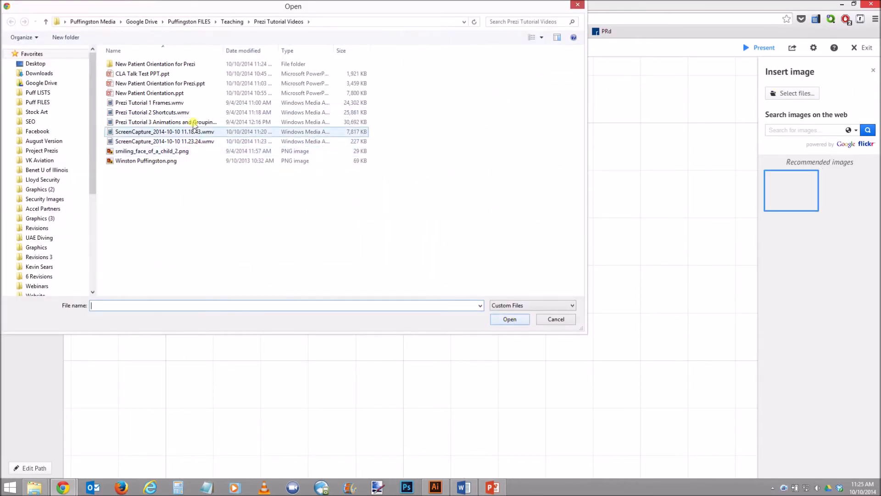
double_click(177, 64)
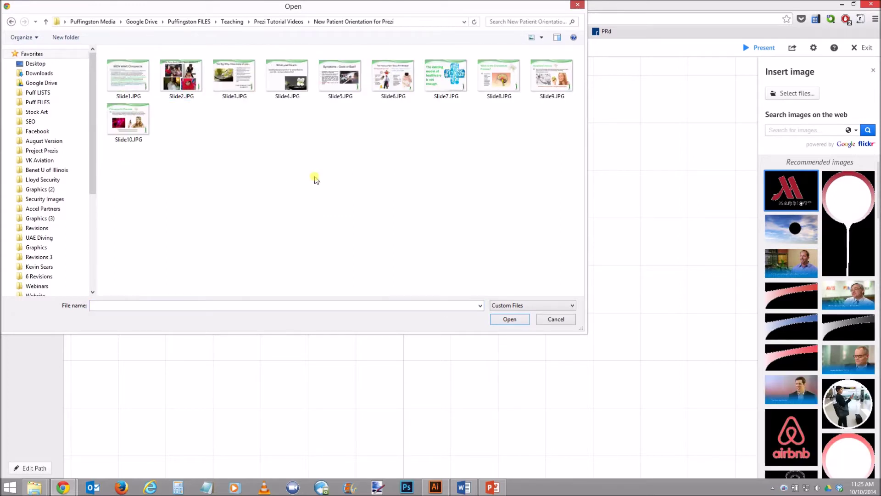
drag(132, 186, 560, 73)
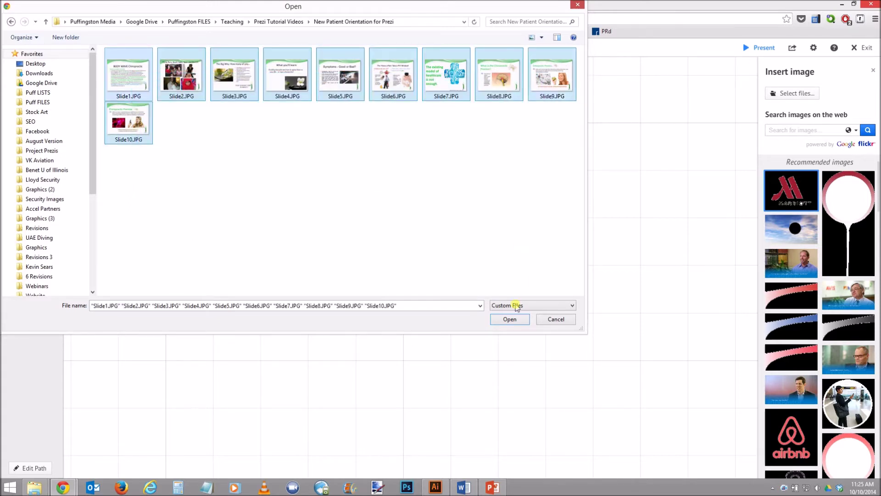
click(513, 317)
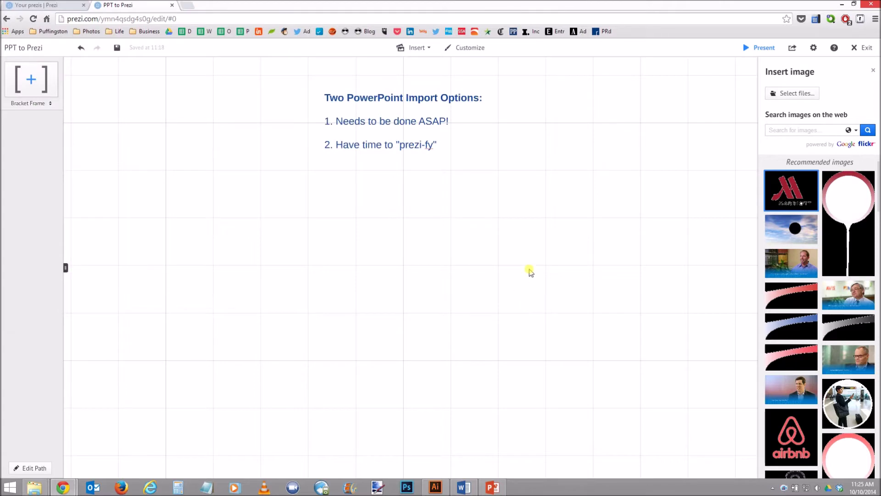
click(875, 73)
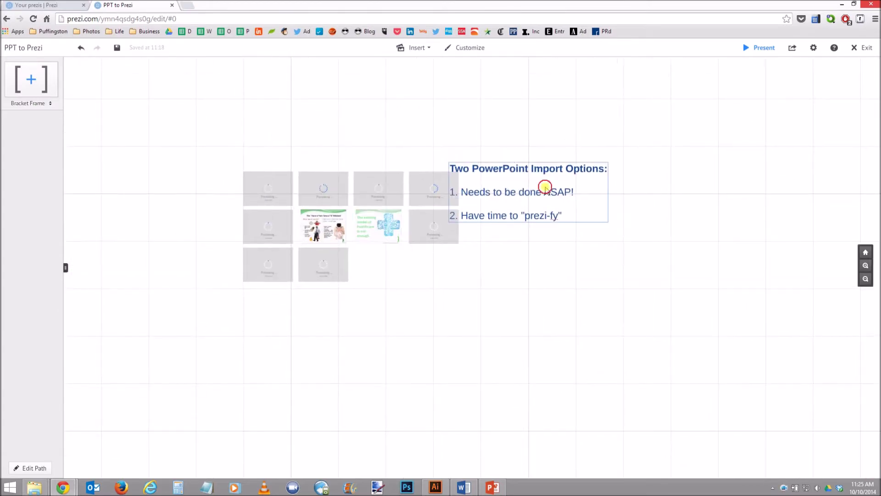
Step: Move the Two PowerPoint Import Options text away from the inserted slide images so they no longer overlap
drag(576, 153, 659, 156)
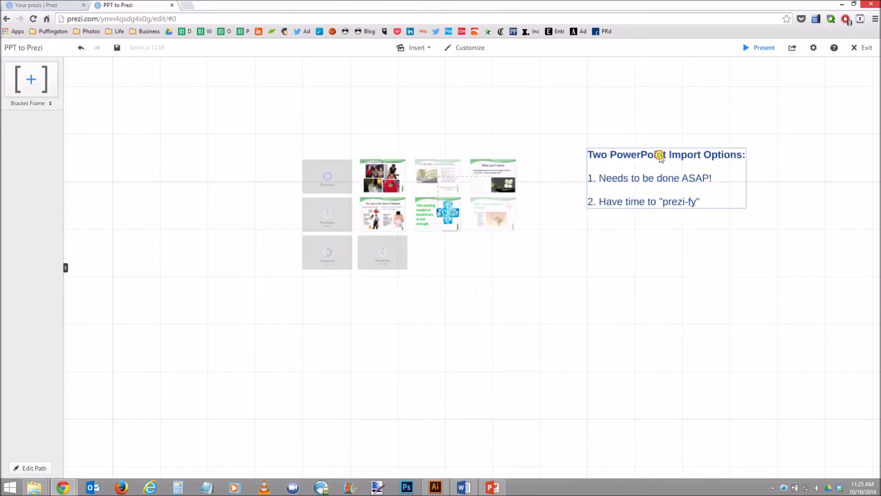
scroll(385, 135, up, 3)
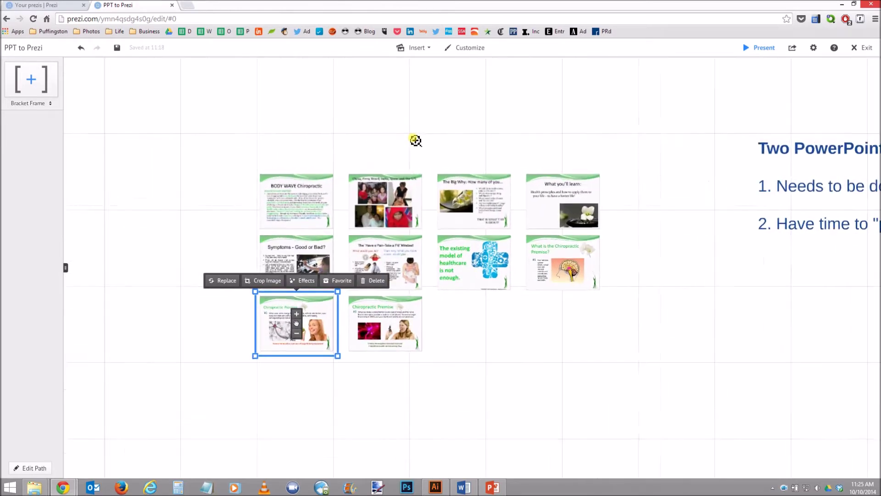
scroll(416, 141, up, 1)
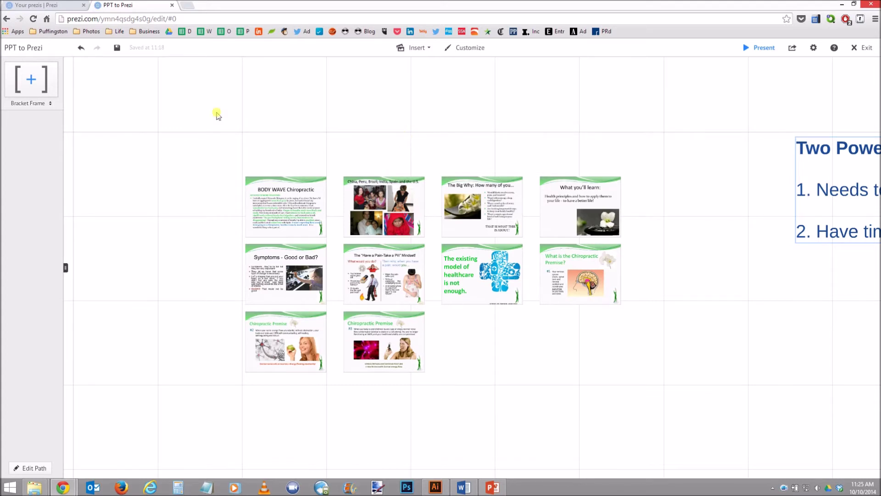
Step: Add all ten slide images to the presentation path in row order, from BODY WAVE Chiropractic to the last Chiropractic Premise slide
click(32, 466)
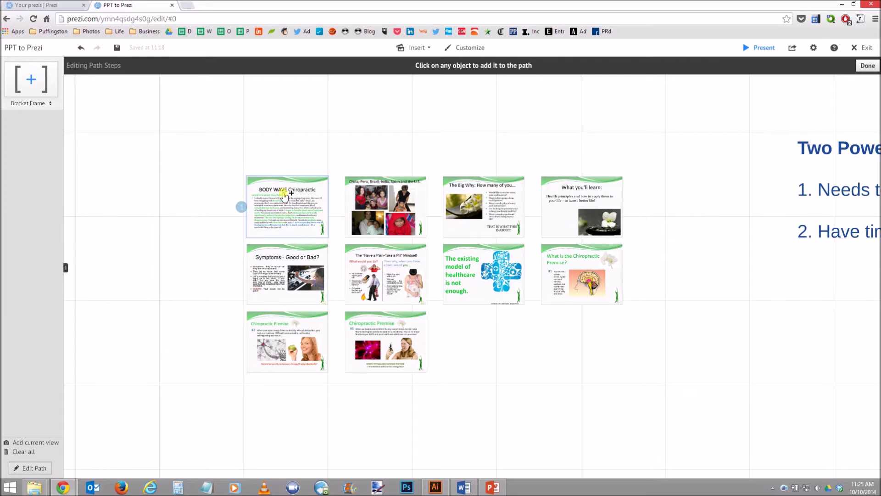
scroll(288, 196, up, 2)
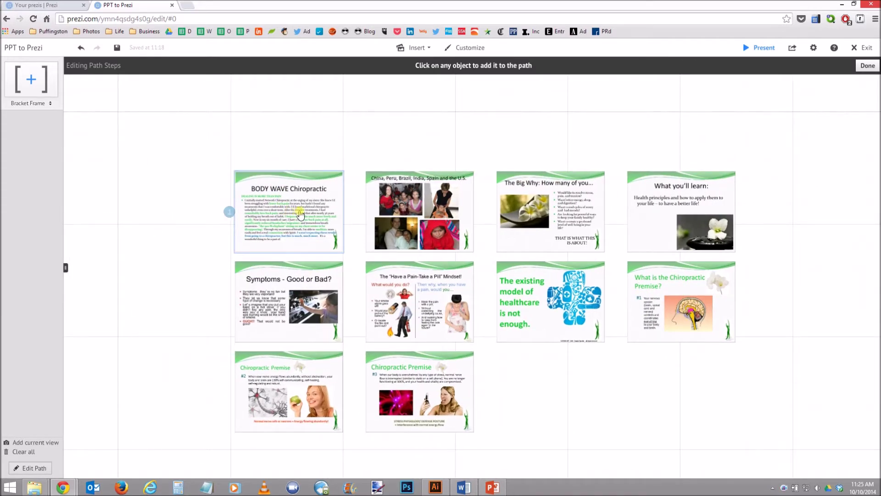
click(336, 213)
click(418, 211)
click(548, 212)
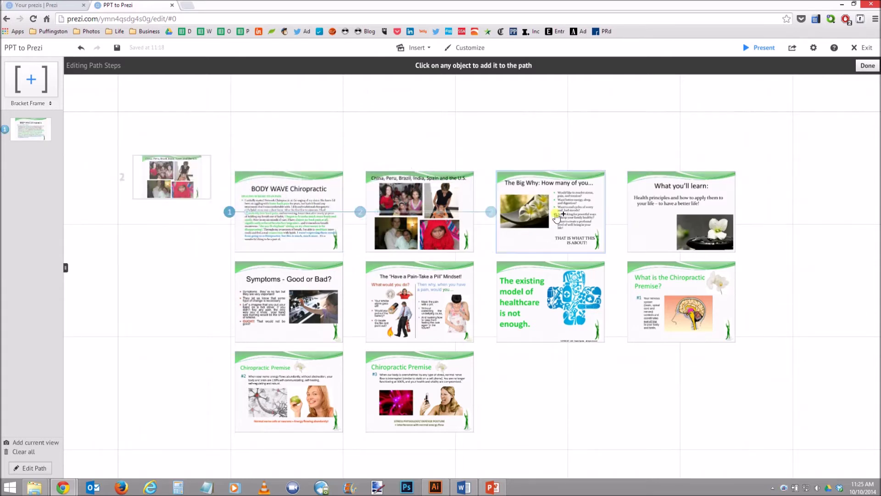
click(667, 212)
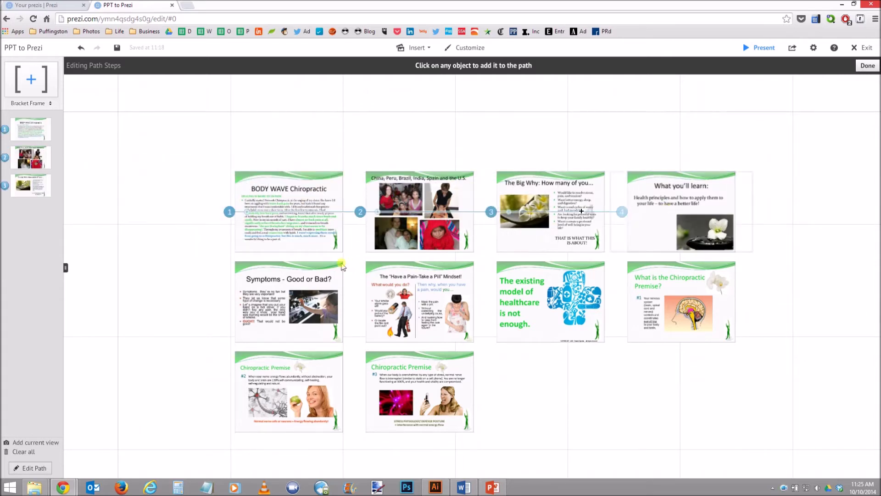
click(294, 291)
click(415, 298)
click(551, 298)
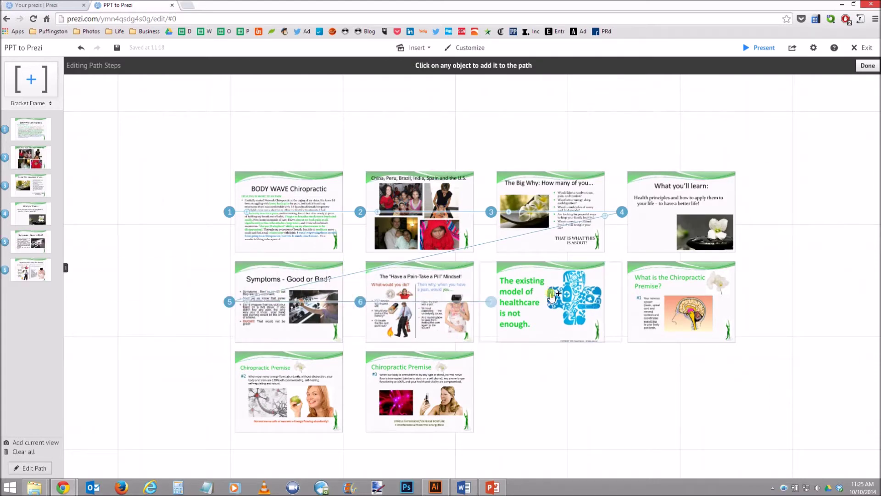
click(640, 294)
click(289, 390)
click(418, 390)
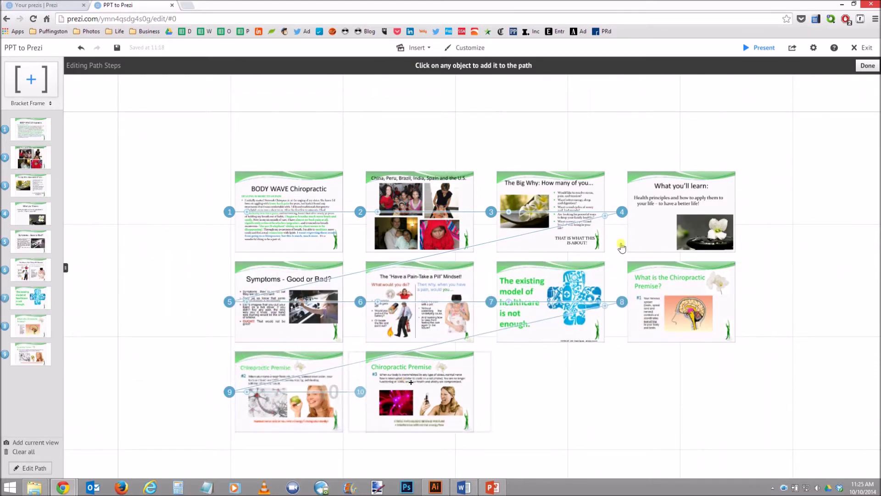
click(867, 65)
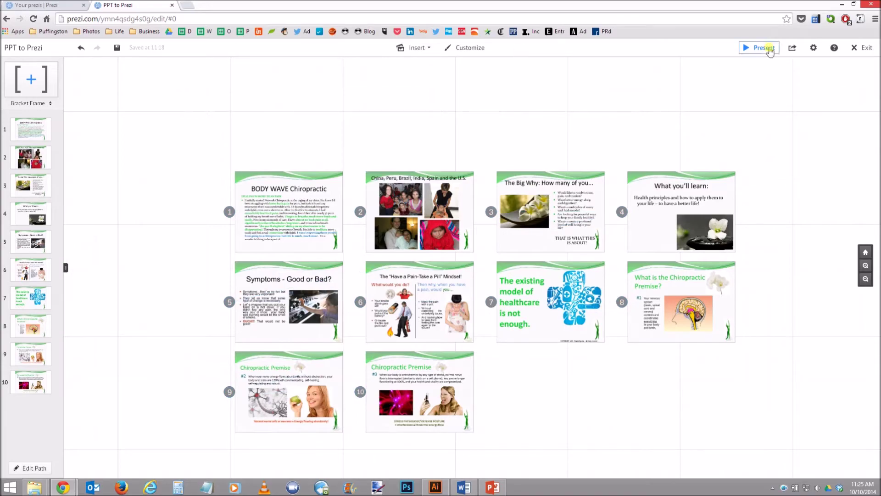
Step: Preview the first three path steps in full-screen presentation mode and return to the editing canvas
click(757, 48)
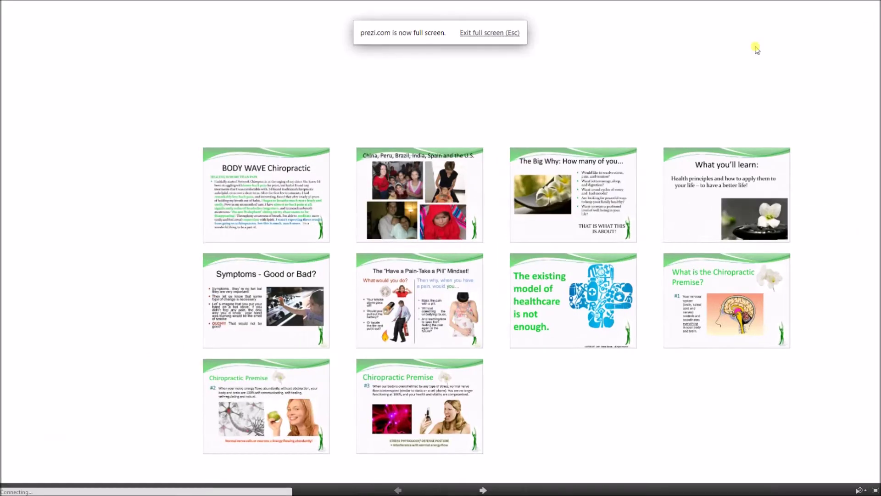
key(Right)
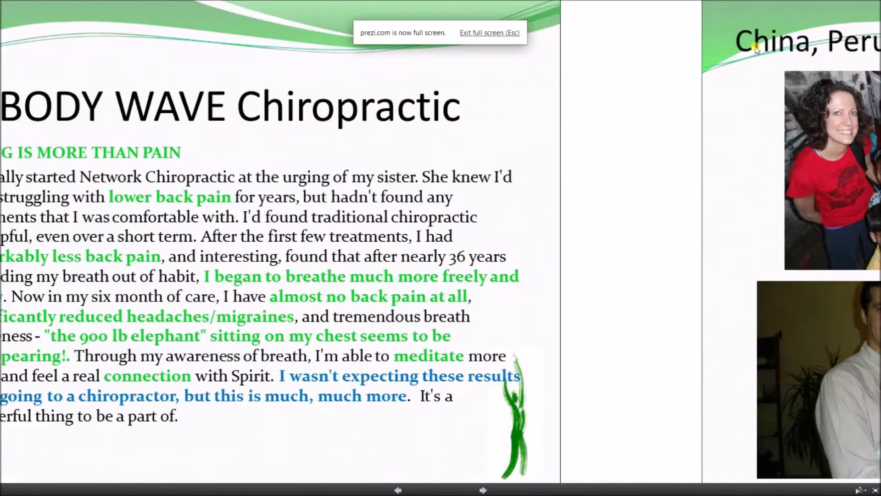
key(Right)
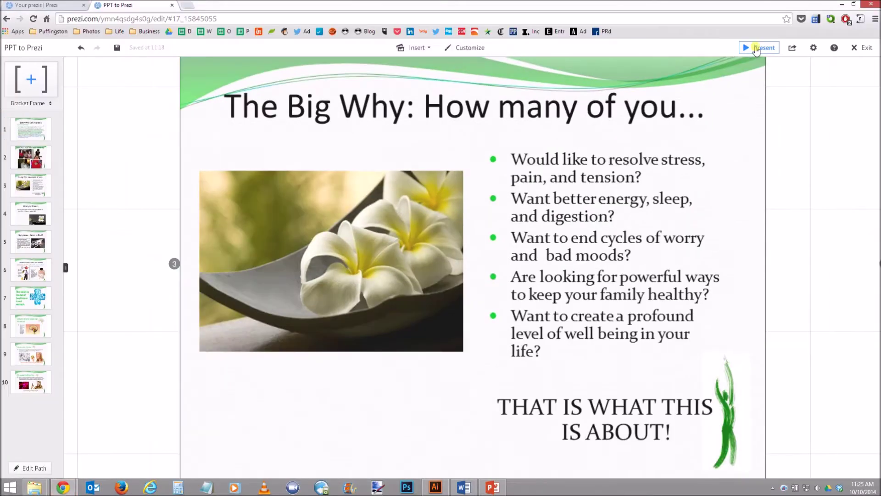
scroll(543, 214, down, 6)
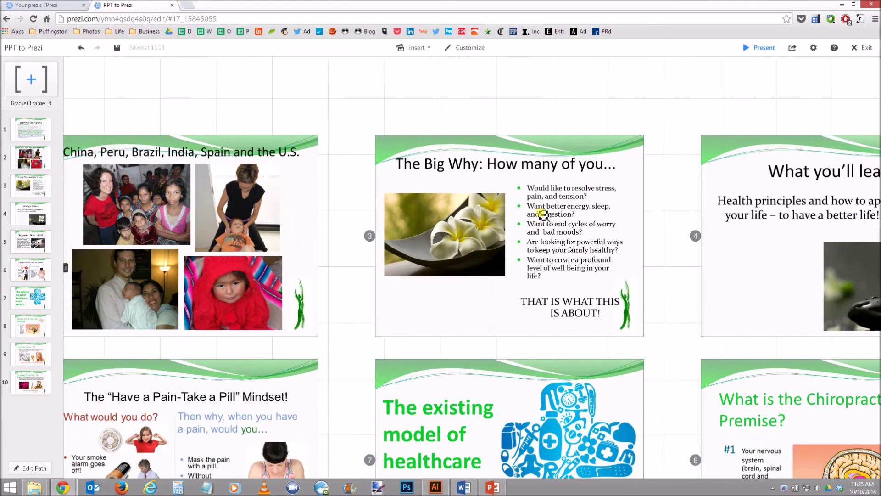
scroll(543, 215, down, 4)
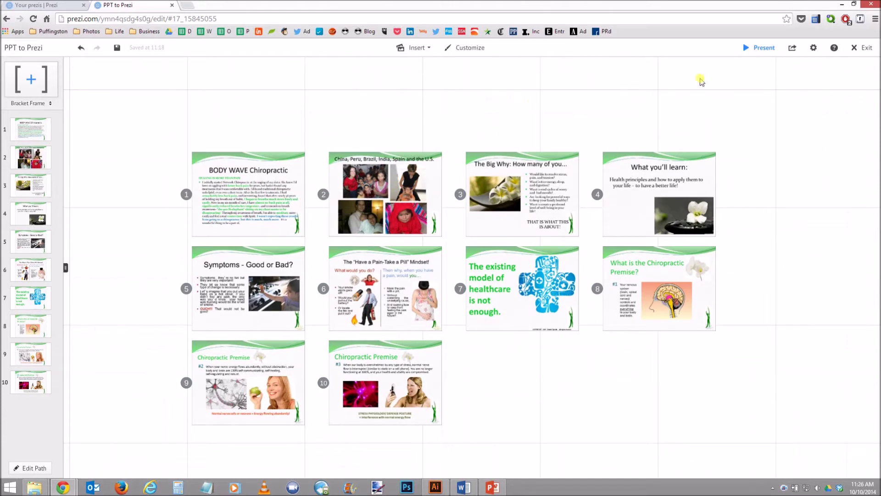
Step: Set the presentation's screen ratio to 4:3 and go to the first path step
click(812, 54)
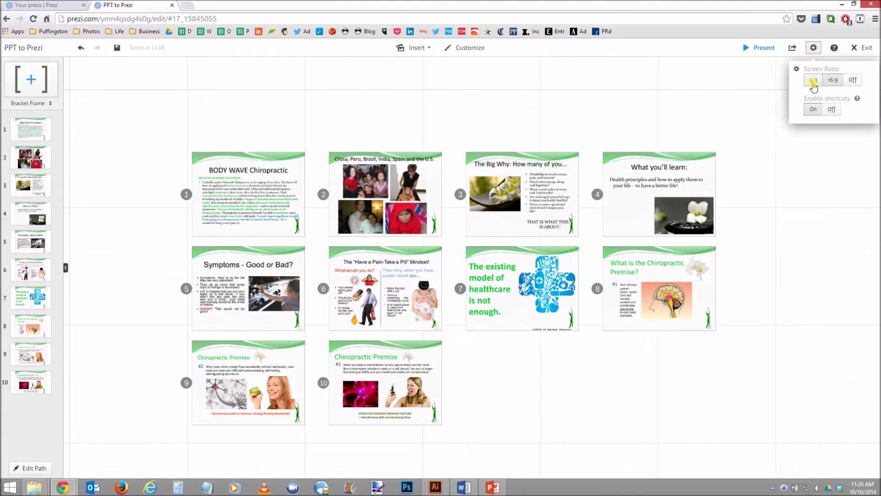
click(812, 83)
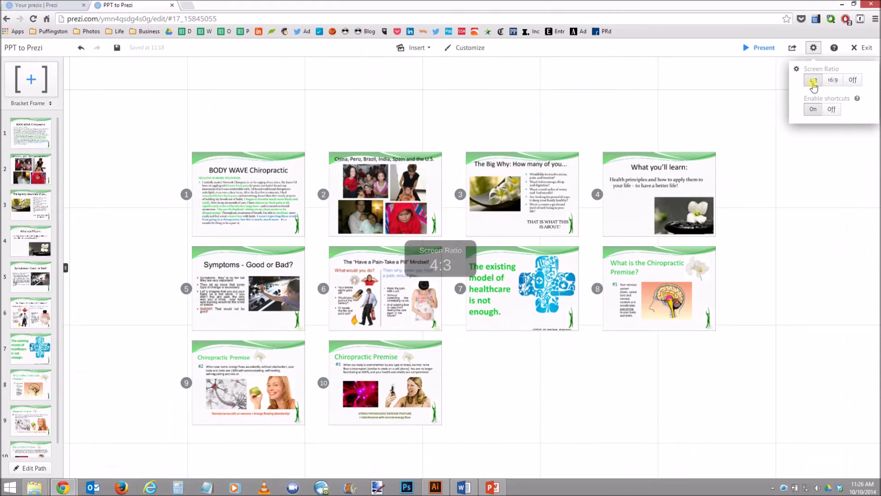
click(33, 133)
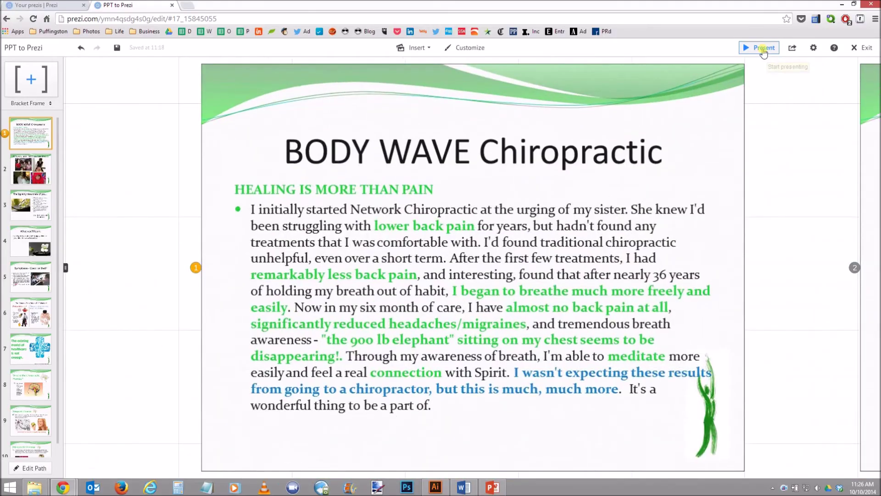
Step: Present from the BODY WAVE Chiropractic slide to the Symptoms slide to check the fit at 4:3, and exit full screen
click(763, 49)
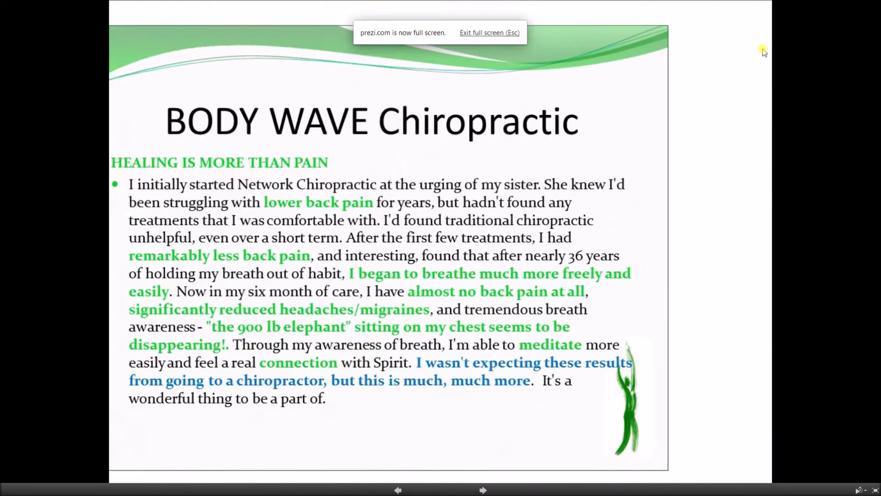
key(Right)
key(Left)
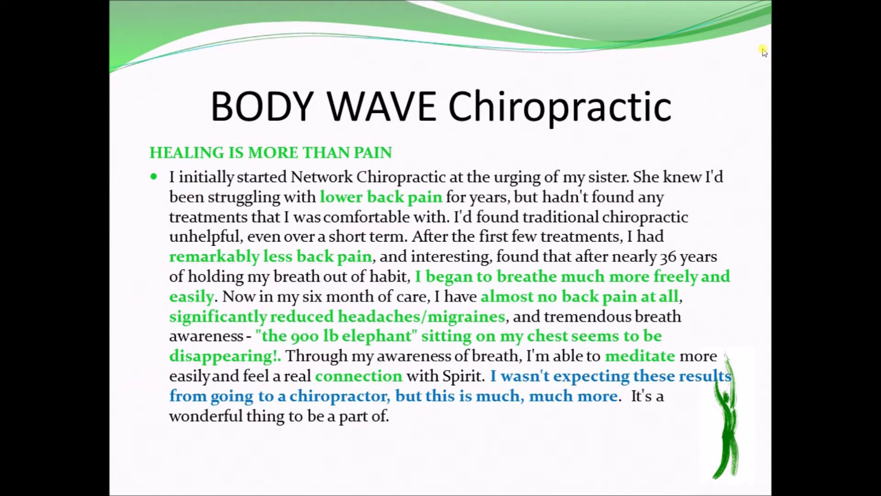
key(Right)
key(Right)
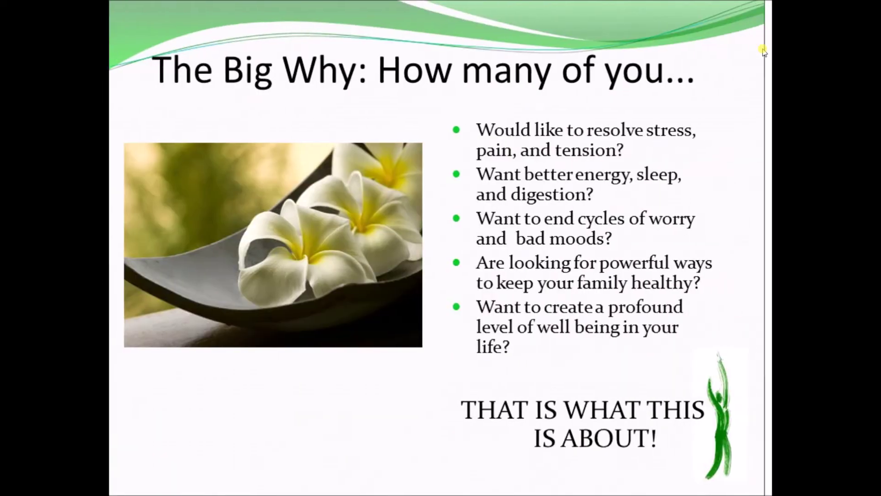
key(Right)
key(Right)
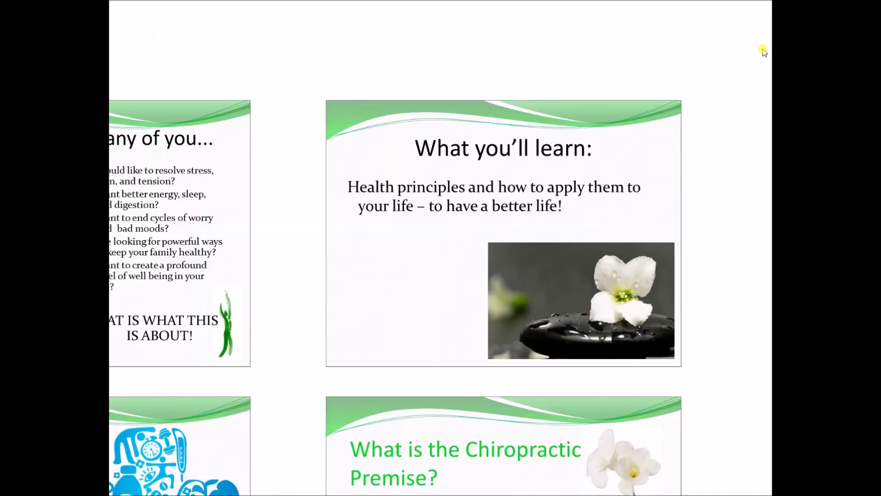
key(Escape)
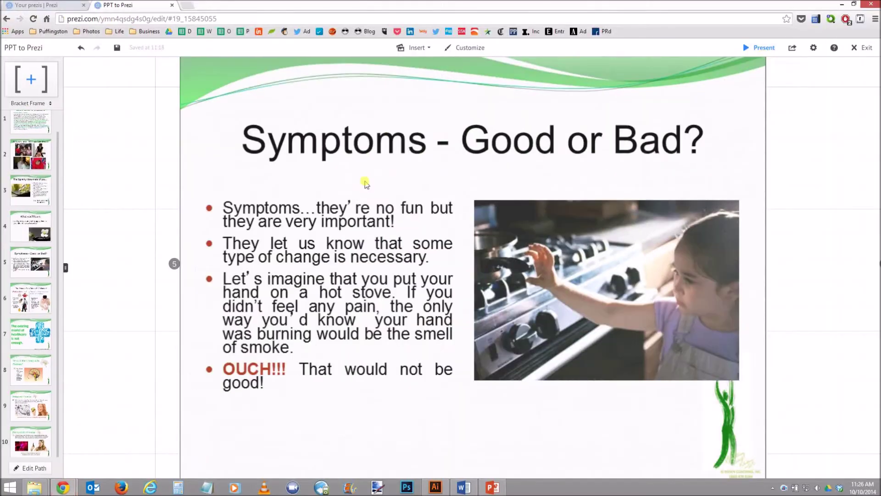
scroll(195, 242, down, 6)
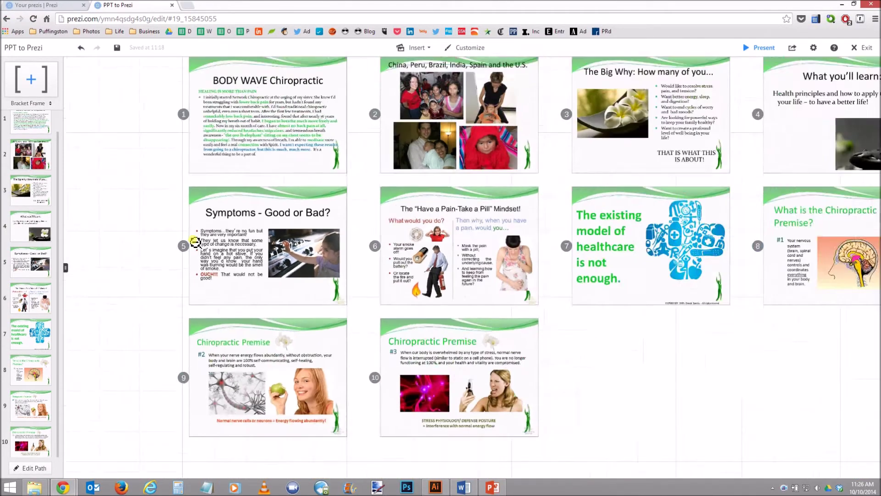
scroll(549, 297, down, 3)
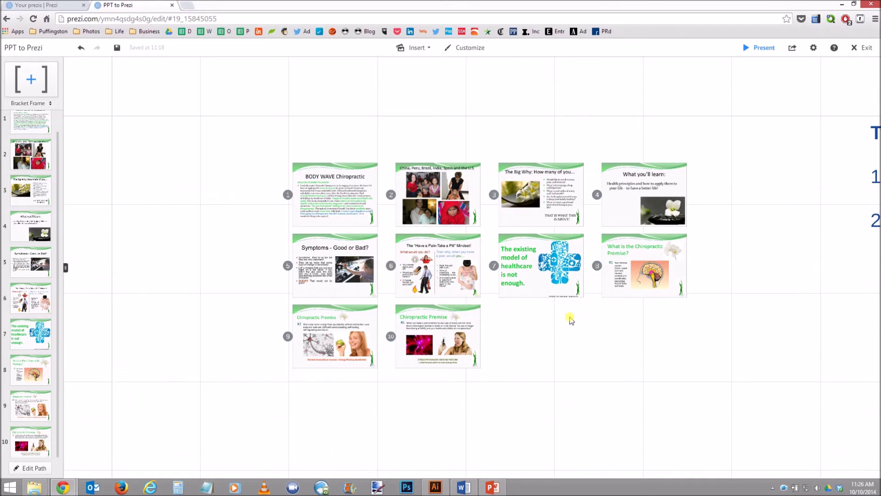
scroll(525, 232, up, 3)
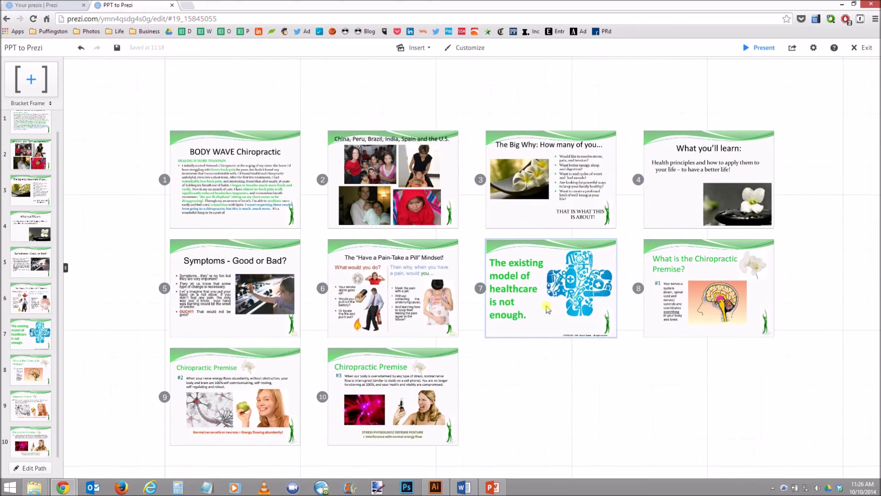
mouse_move(528, 280)
mouse_down()
mouse_move(524, 318)
mouse_move(531, 283)
mouse_up()
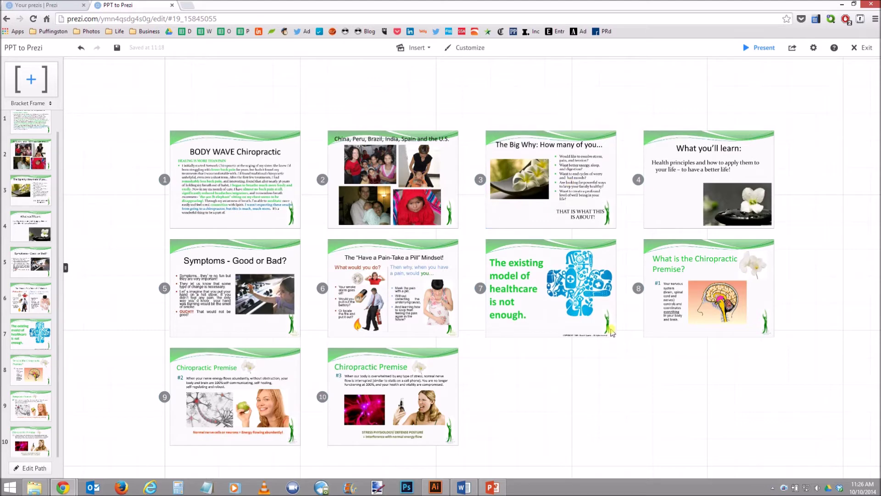
drag(613, 398, 604, 390)
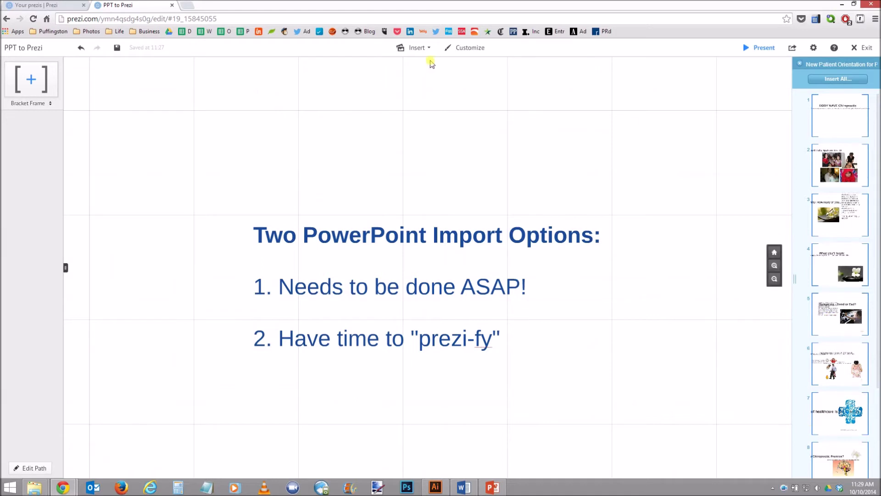
click(417, 48)
click(845, 109)
click(840, 171)
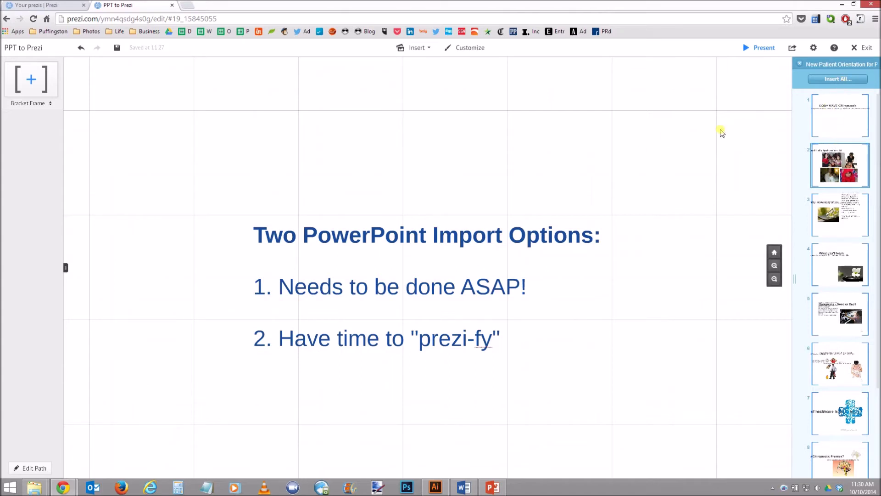
drag(834, 114, 490, 132)
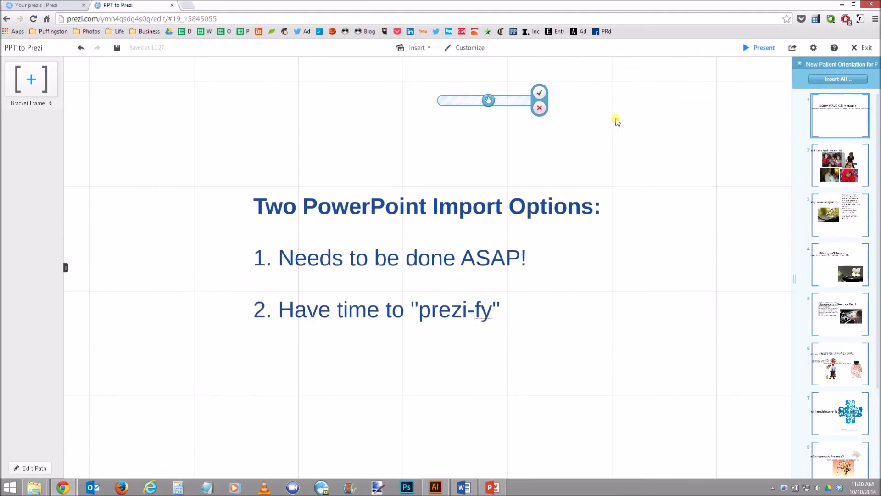
click(540, 110)
drag(830, 163, 547, 131)
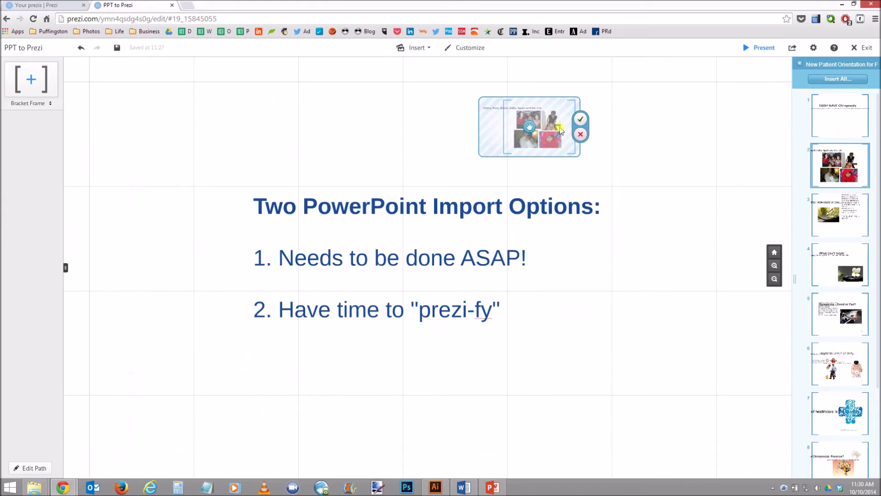
scroll(528, 103, up, 3)
scroll(558, 119, down, 3)
click(605, 148)
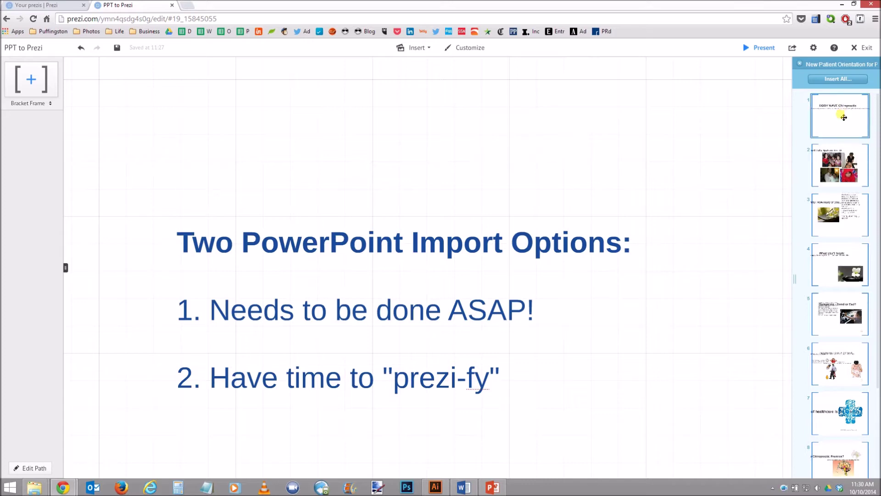
Step: Choose the grid layout for inserting all the imported slides, keeping the option to add a path between them
click(838, 81)
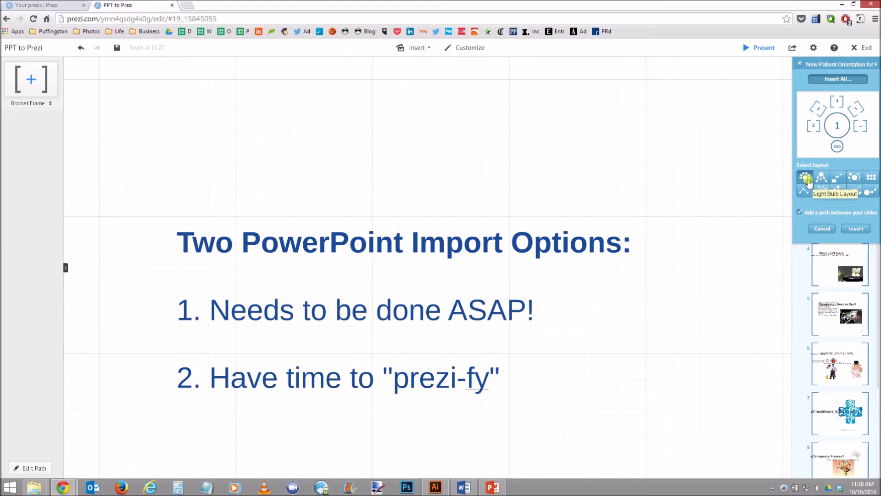
click(824, 178)
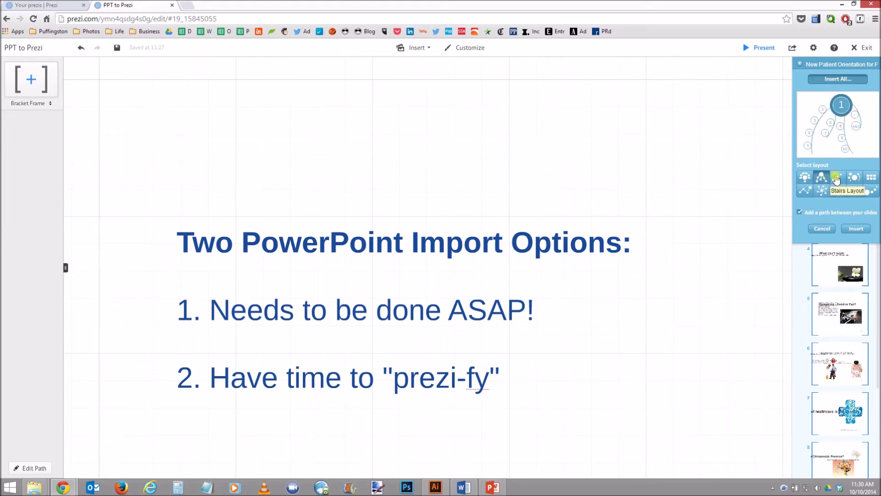
click(860, 178)
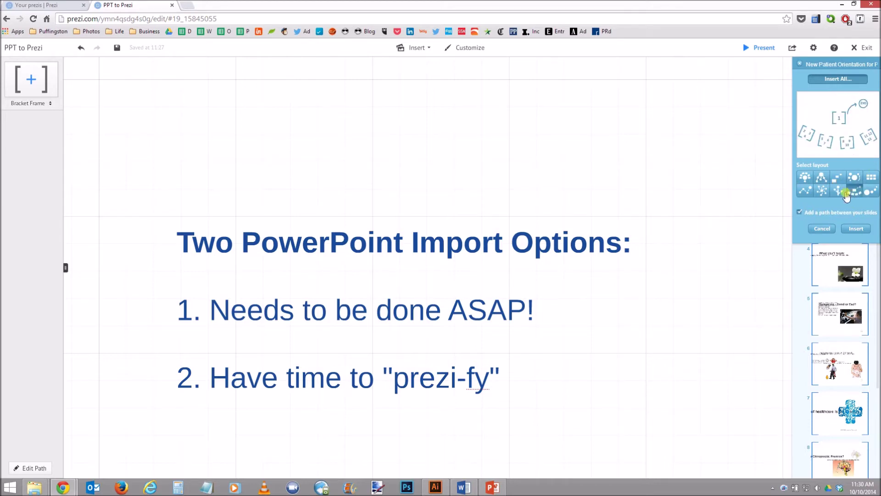
click(843, 193)
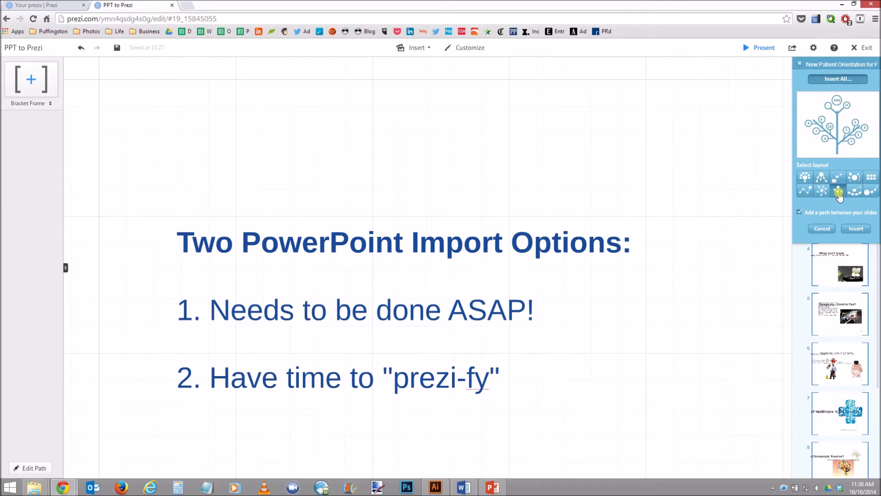
click(871, 179)
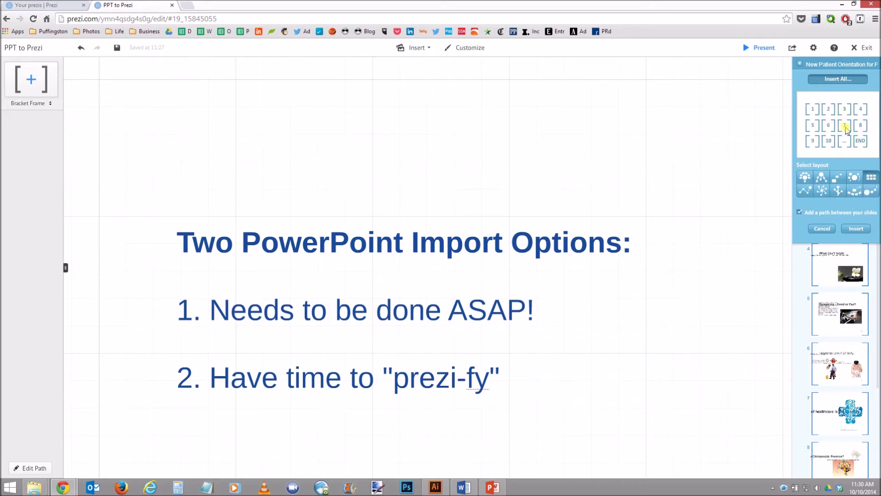
click(817, 214)
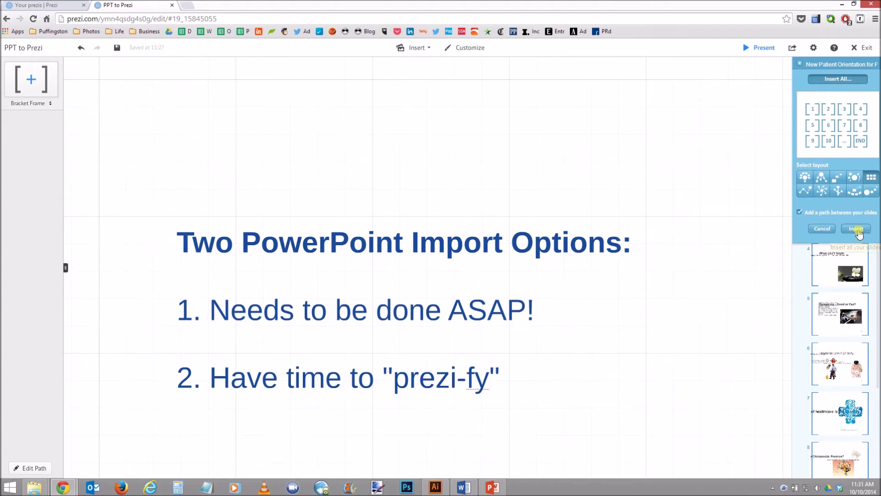
Step: Insert all the slides and place the group above the "Two PowerPoint Import Options:" heading
click(856, 228)
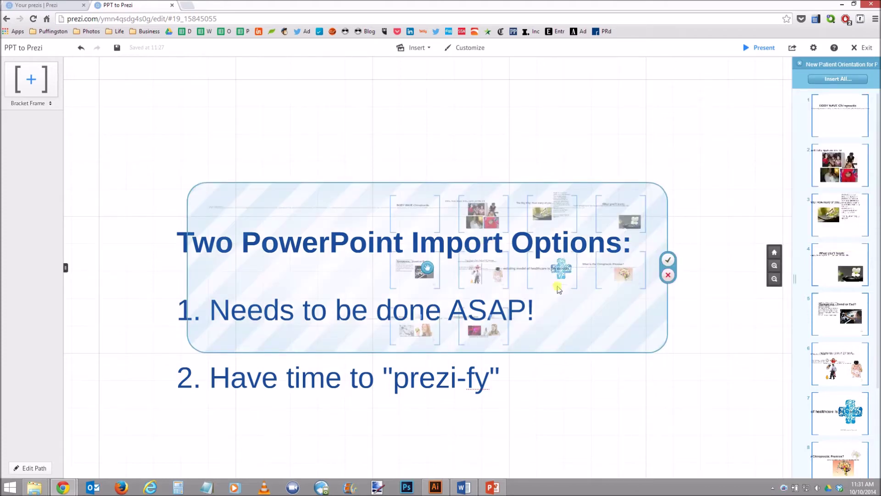
drag(577, 233, 524, 97)
drag(718, 141, 702, 230)
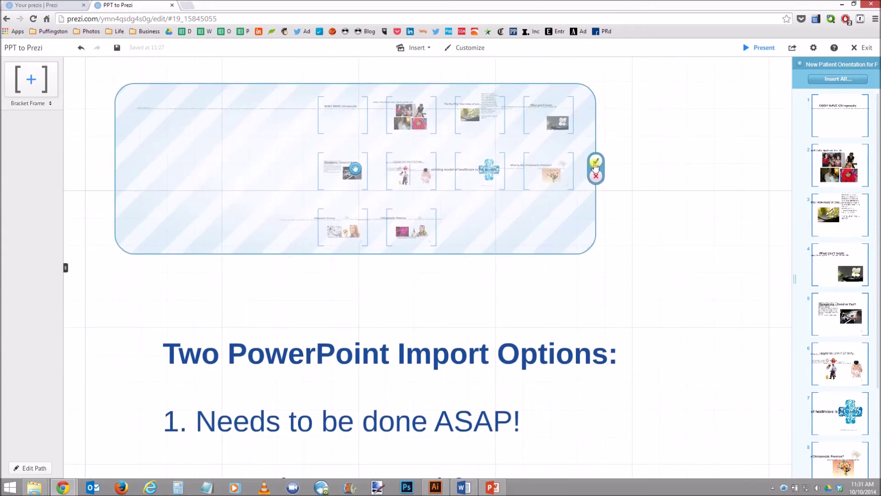
click(595, 162)
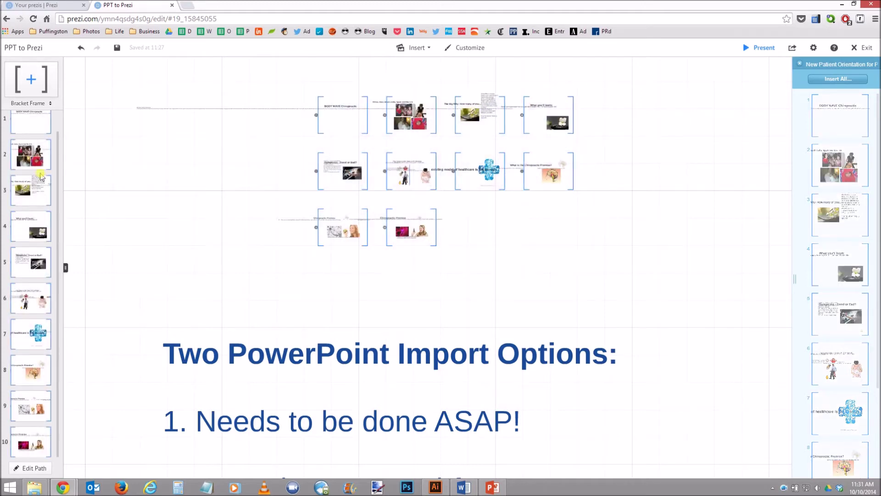
Step: Check the new path steps and close the PowerPoint import session
drag(25, 293, 18, 345)
scroll(42, 132, up, 1)
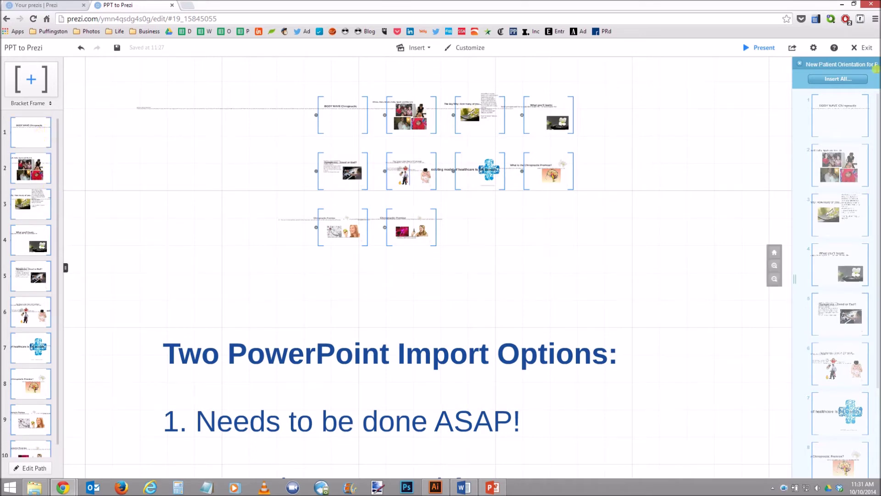
click(799, 64)
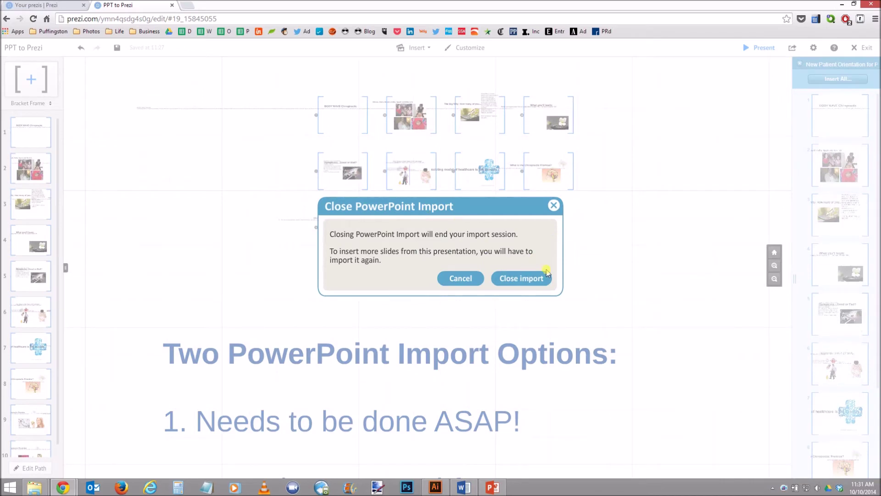
click(532, 280)
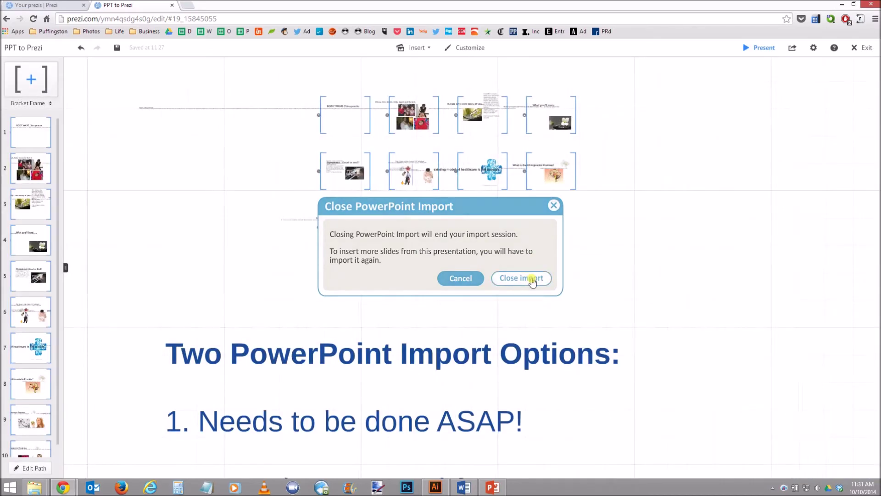
Step: Present the imported slides from BODY WAVE Chiropractic to the Symptoms slide, exit full screen and examine the whole slide grid
click(43, 137)
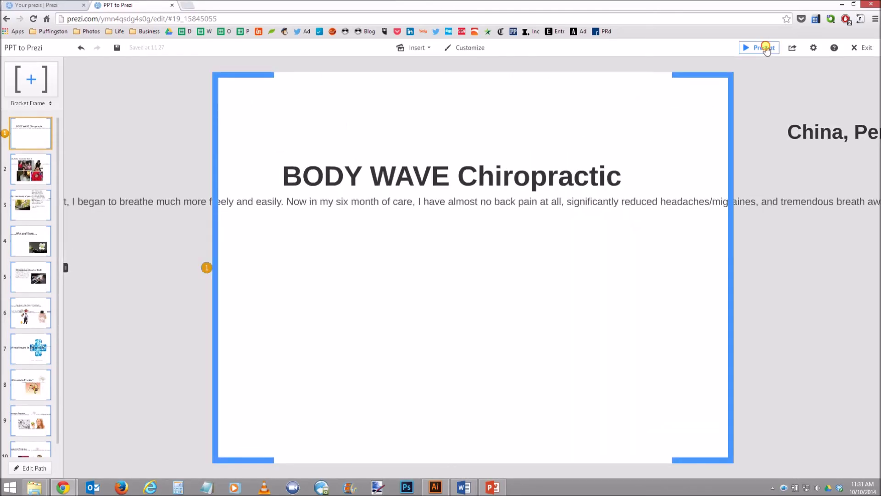
click(764, 48)
key(Right)
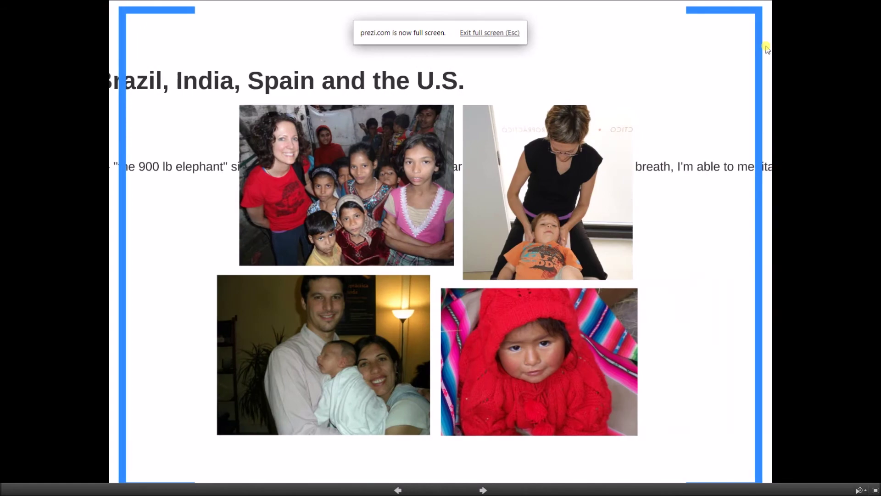
key(Right)
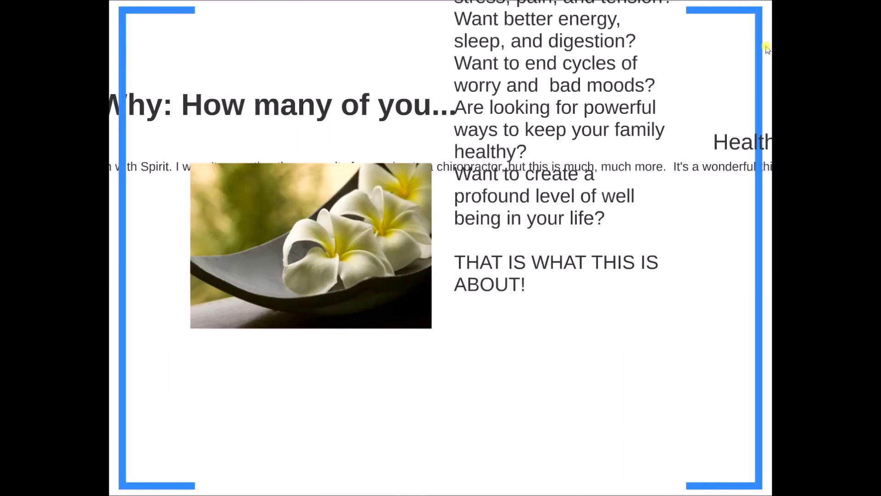
key(Right)
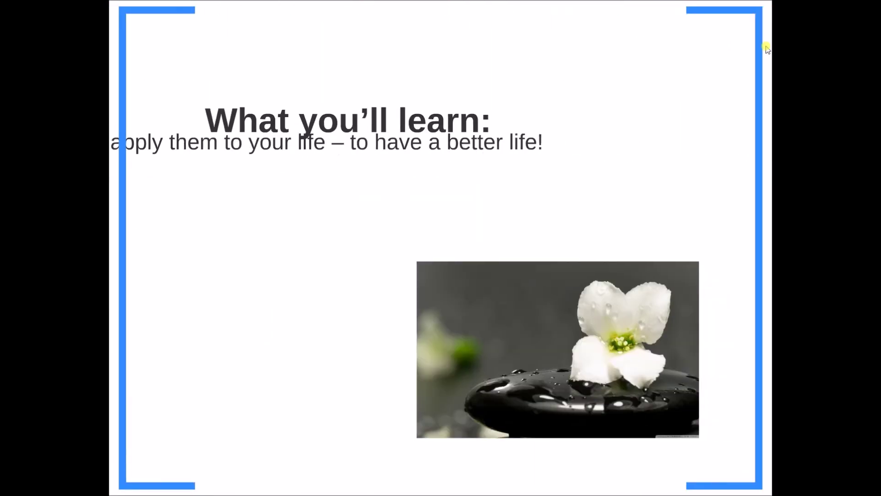
key(Right)
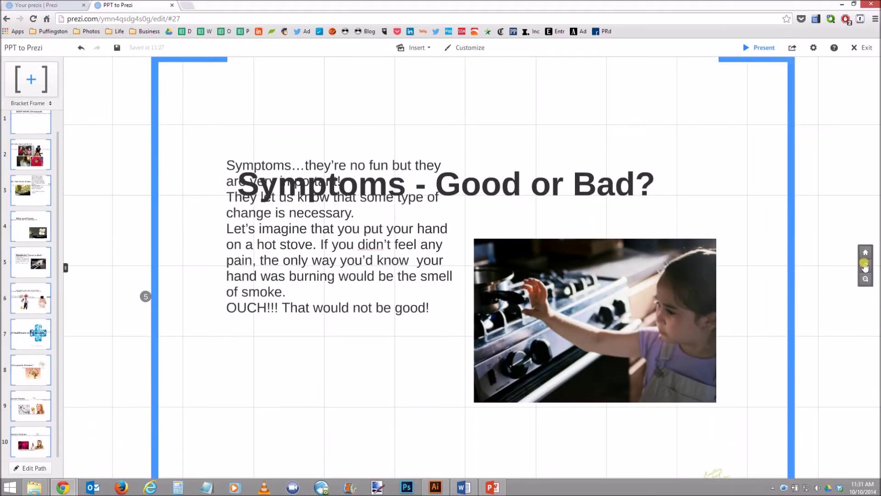
click(865, 252)
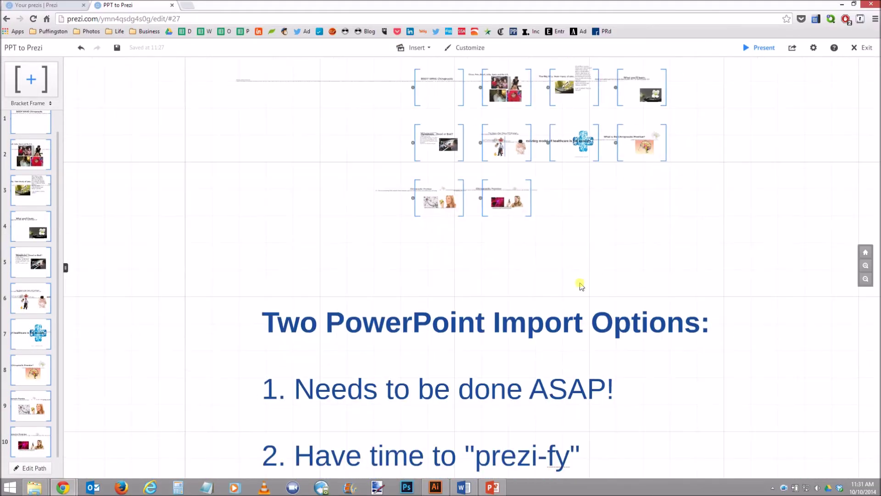
click(565, 310)
scroll(626, 183, up, 5)
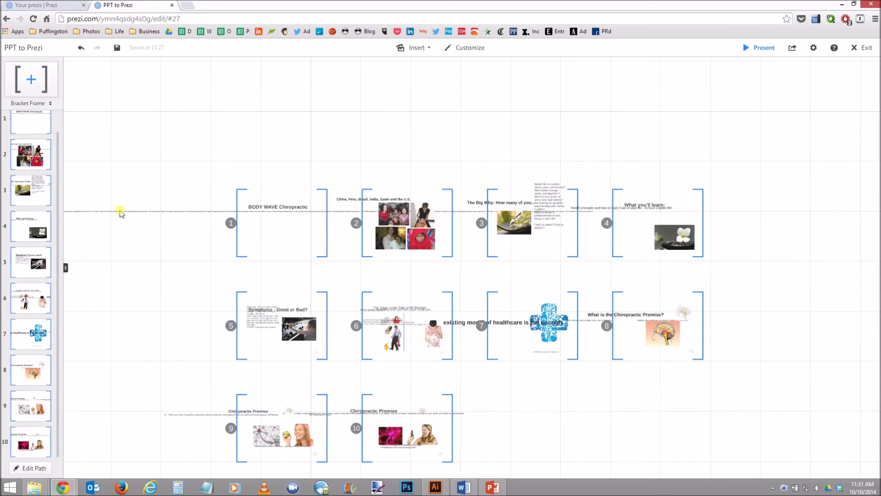
Step: Change the bracket frame around the BODY WAVE Chiropractic slide to Invisible
click(33, 127)
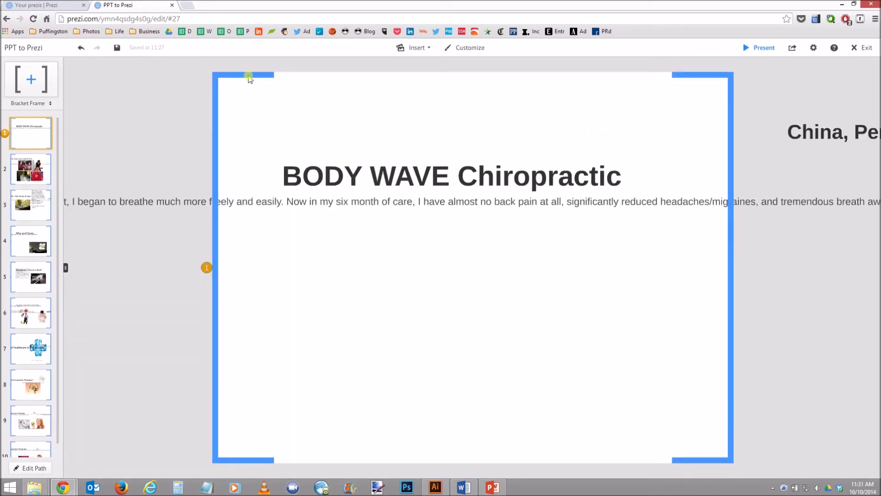
scroll(401, 163, down, 3)
click(238, 96)
scroll(234, 104, down, 2)
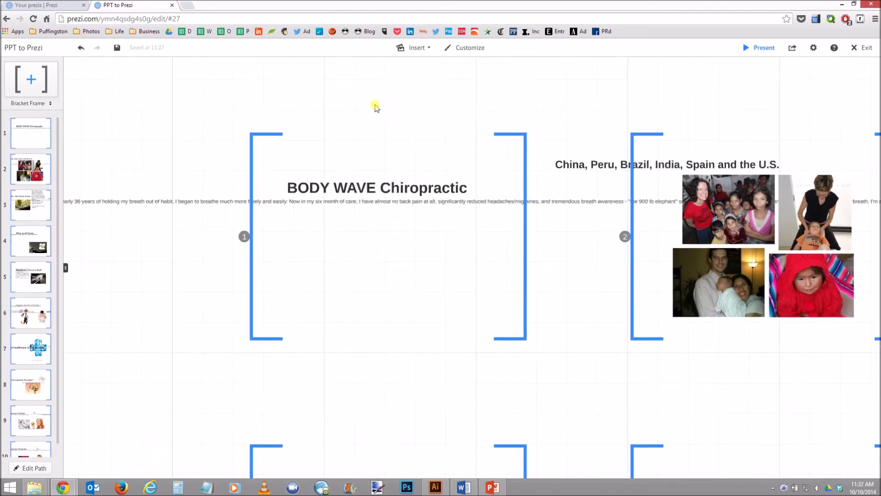
scroll(377, 107, down, 2)
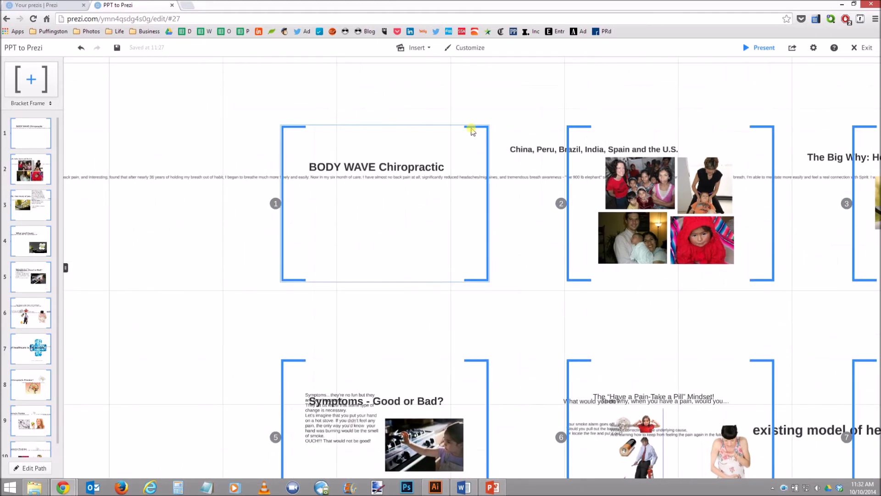
click(469, 132)
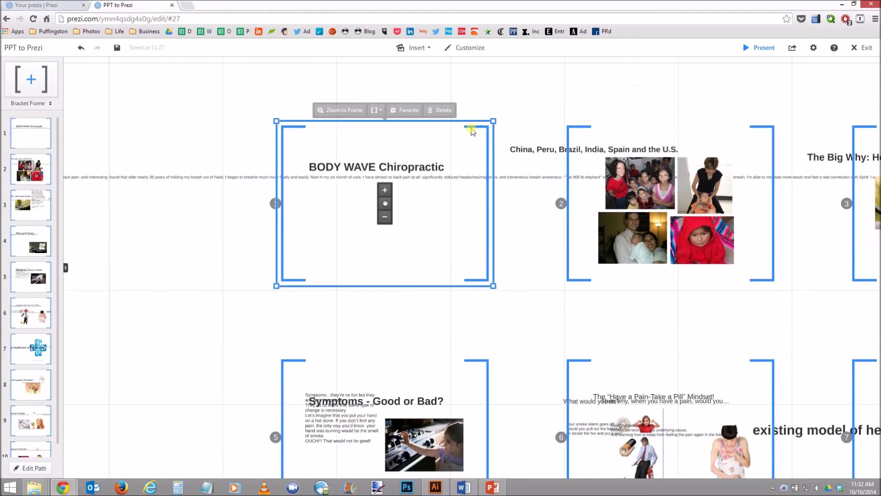
click(376, 110)
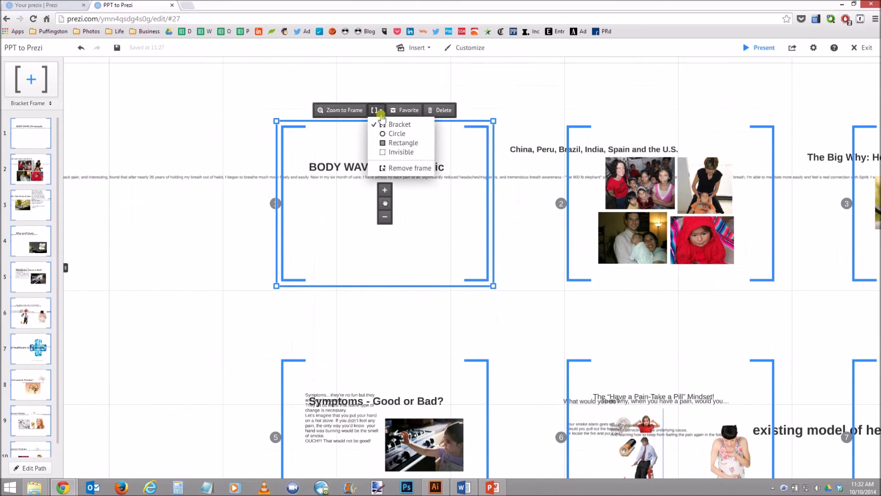
click(401, 154)
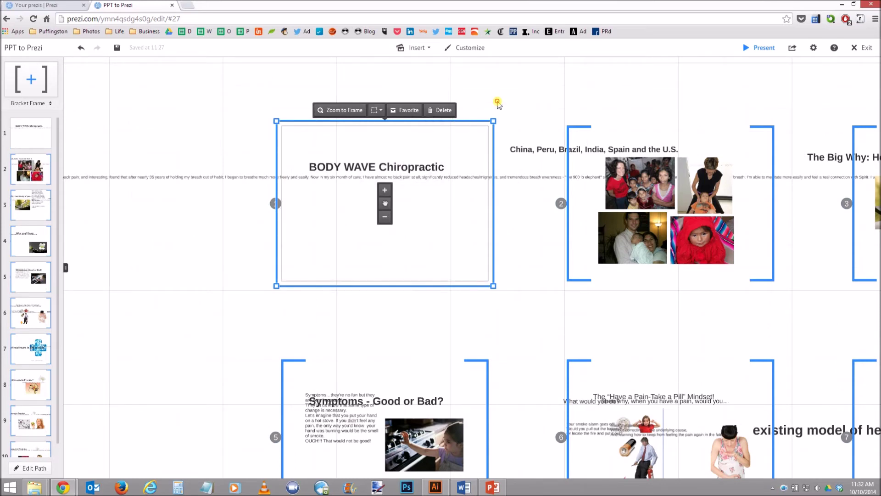
click(497, 102)
Step: Change the bracket frame around the "China, Peru, Brazil, India, Spain and the U.S." slide to Invisible
drag(535, 94, 357, 110)
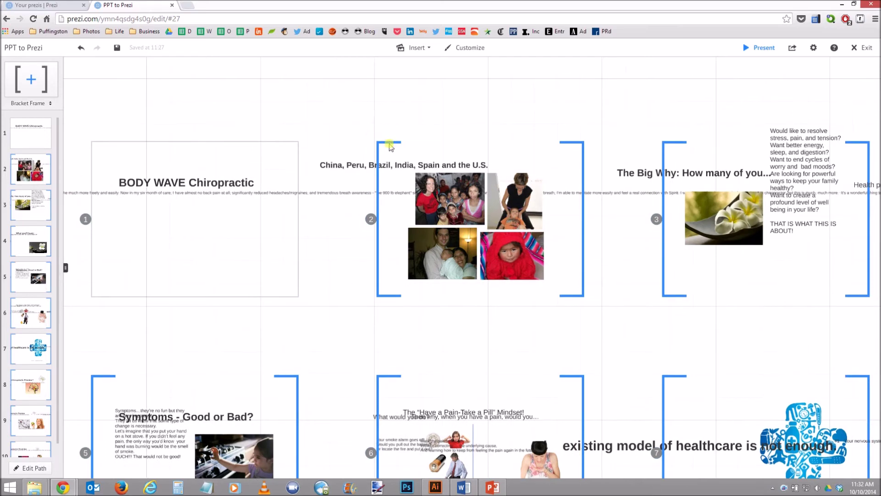
click(450, 143)
click(472, 126)
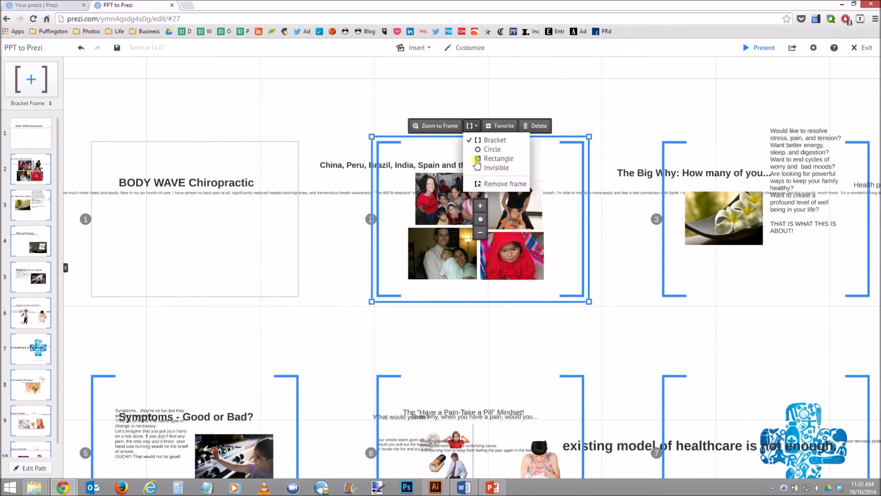
click(484, 169)
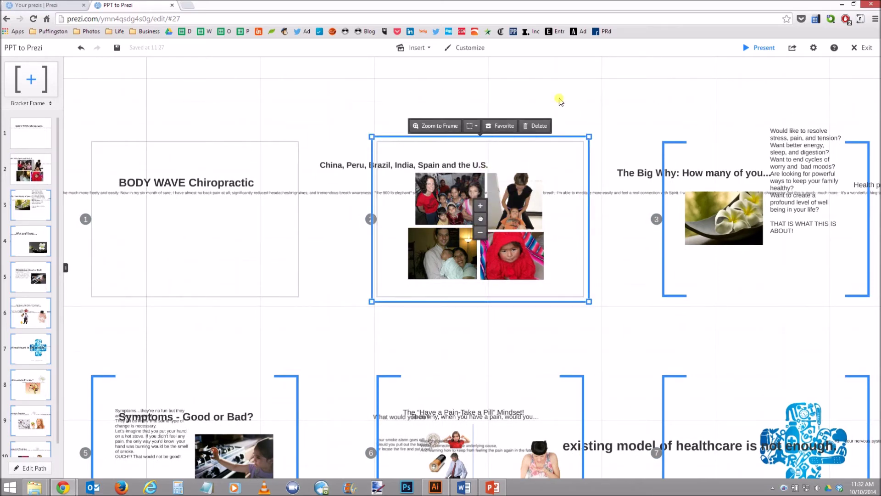
Step: Change the bracket frame around the "The Big Why: How many of you..." slide to Invisible
drag(560, 98, 400, 92)
click(513, 144)
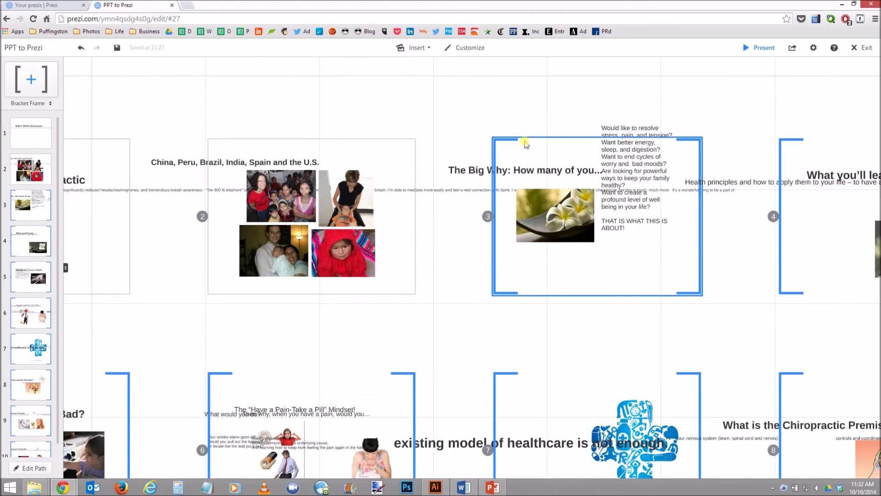
click(588, 123)
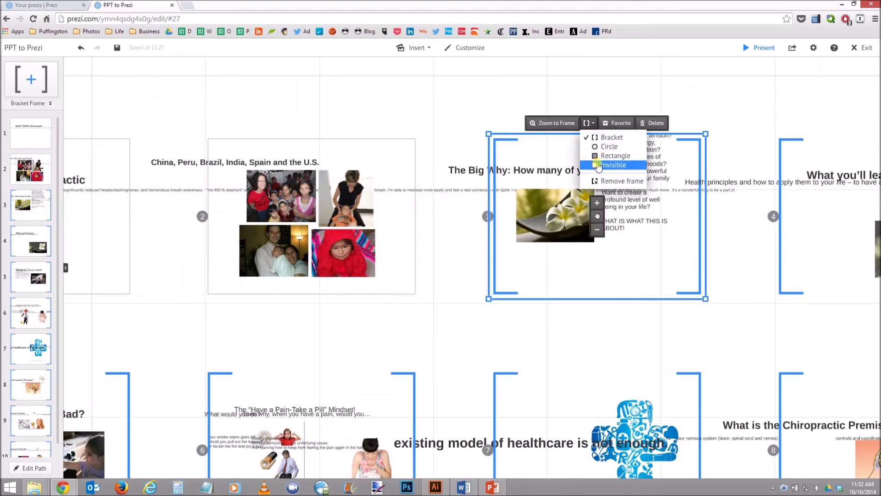
click(598, 166)
Step: Present the slides from BODY WAVE Chiropractic to "What you'll learn", exit full screen and examine the whole slide grid
click(21, 139)
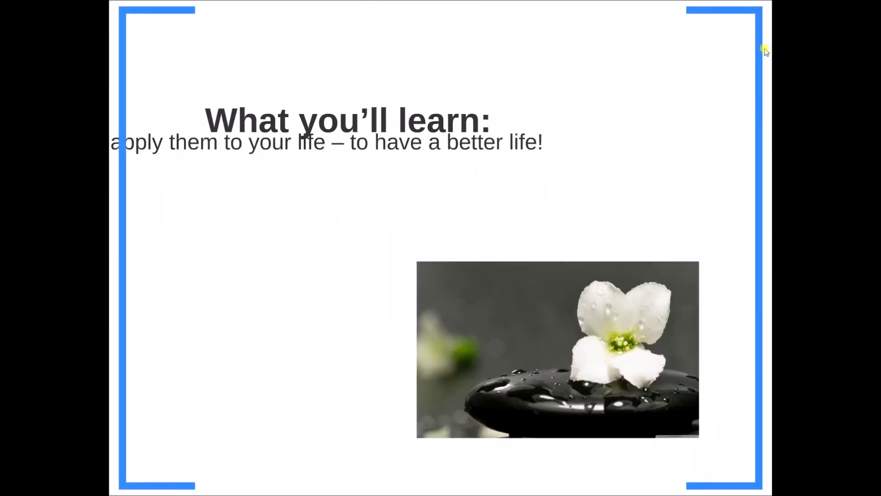
key(Escape)
scroll(423, 232, down, 3)
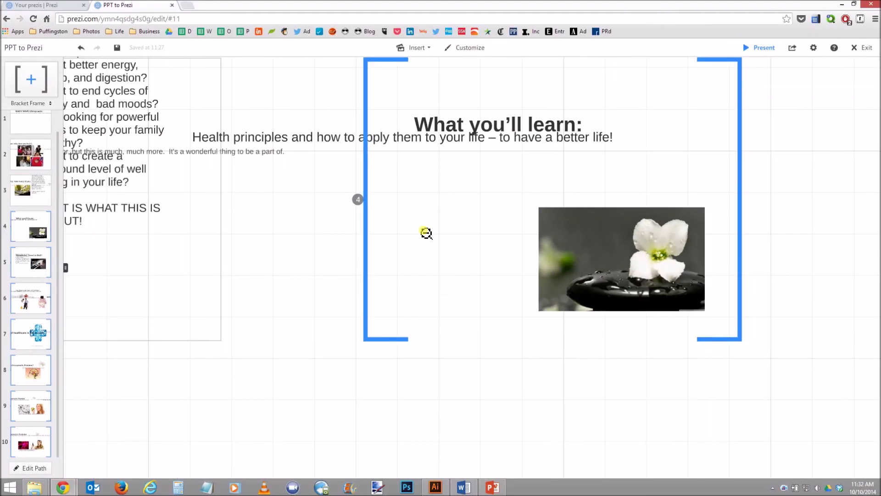
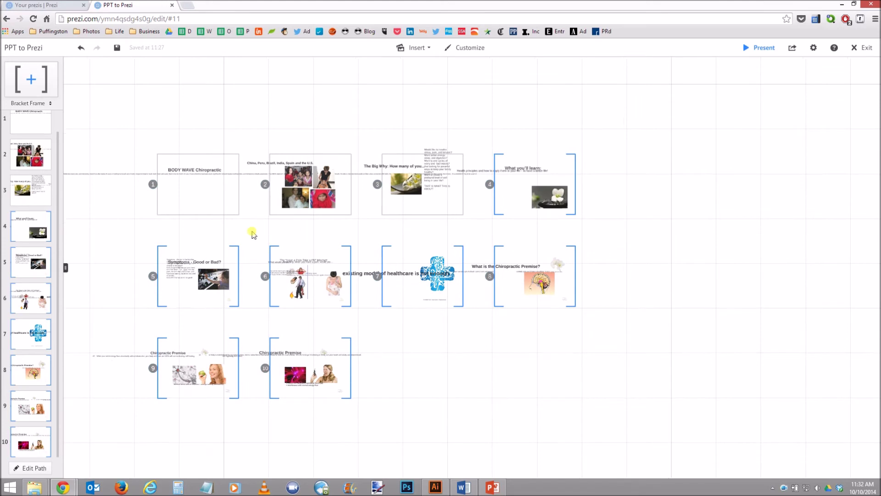
scroll(635, 251, down, 3)
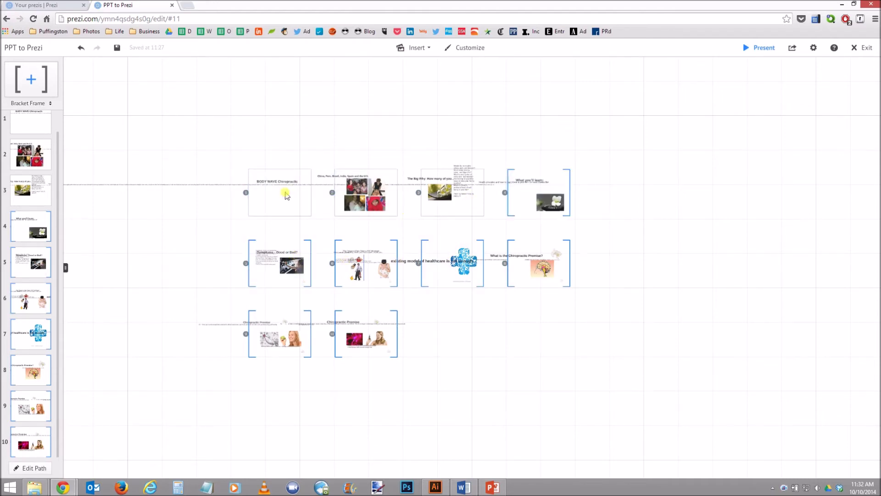
Step: Present the transition from the "What you'll learn" slide to the Symptoms slide, and return to the overview of the grid
click(37, 233)
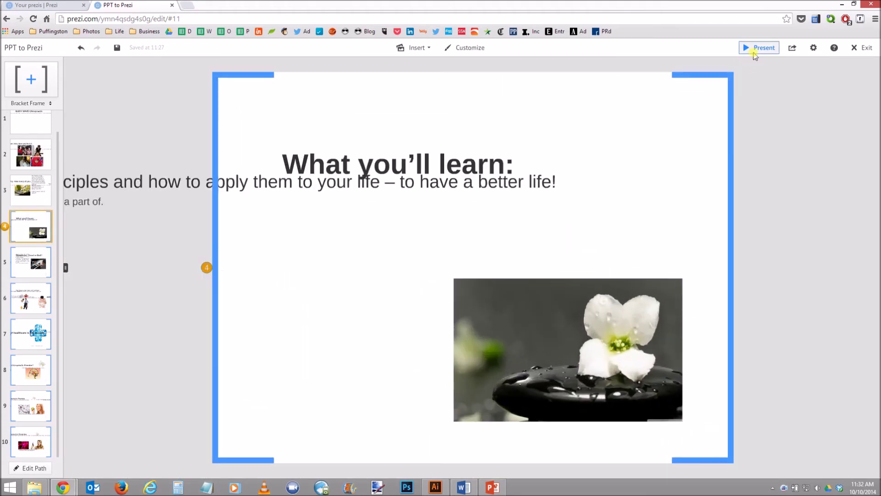
click(754, 53)
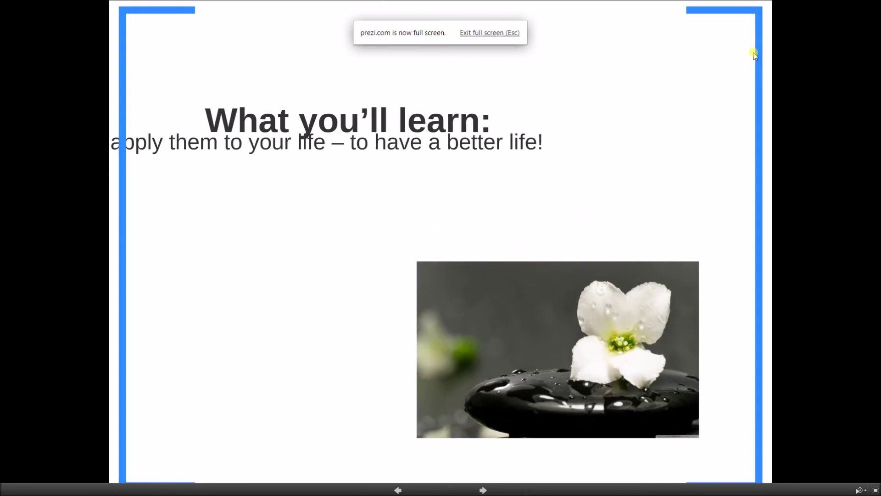
key(Right)
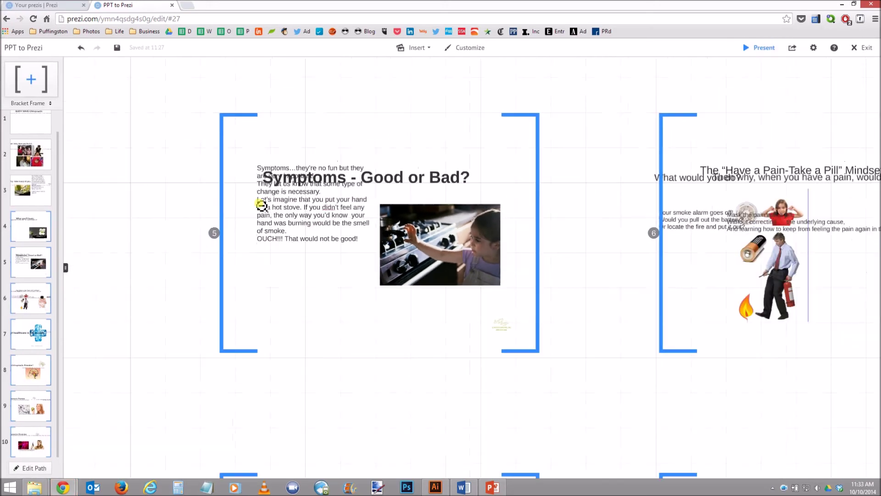
scroll(262, 205, down, 5)
scroll(609, 356, down, 3)
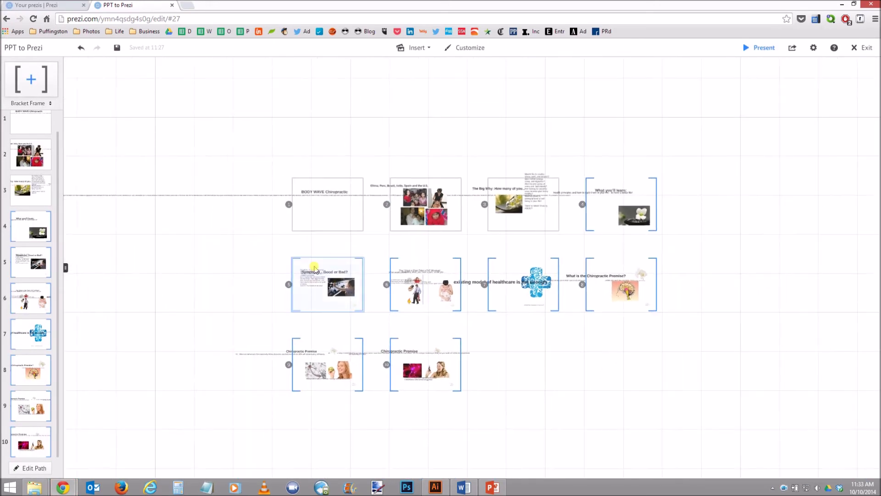
Step: Move the whole second row of four slides, starting with the Symptoms slide, to the end of the first row
drag(375, 274, 466, 362)
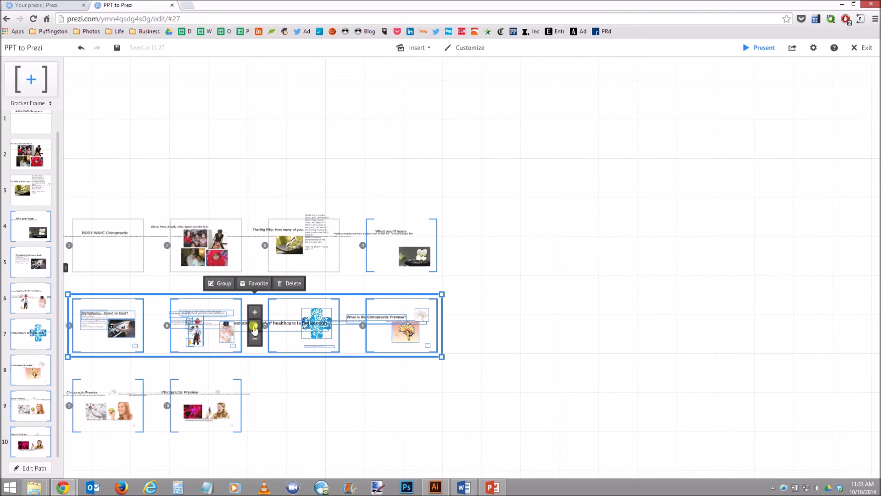
drag(256, 330, 637, 248)
click(567, 304)
scroll(572, 317, down, 1)
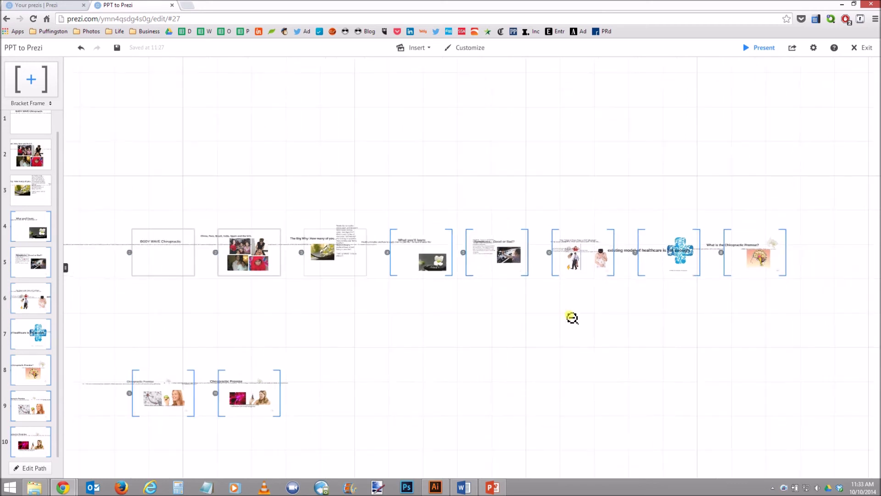
Step: Move the two Chiropractic Premise slides from the lowest row to the end of the first row
drag(100, 327, 317, 420)
drag(184, 376, 778, 249)
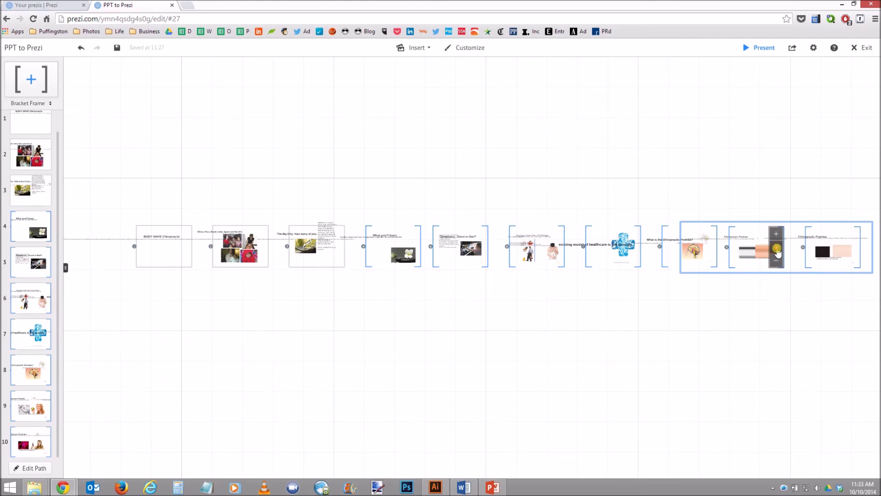
click(757, 303)
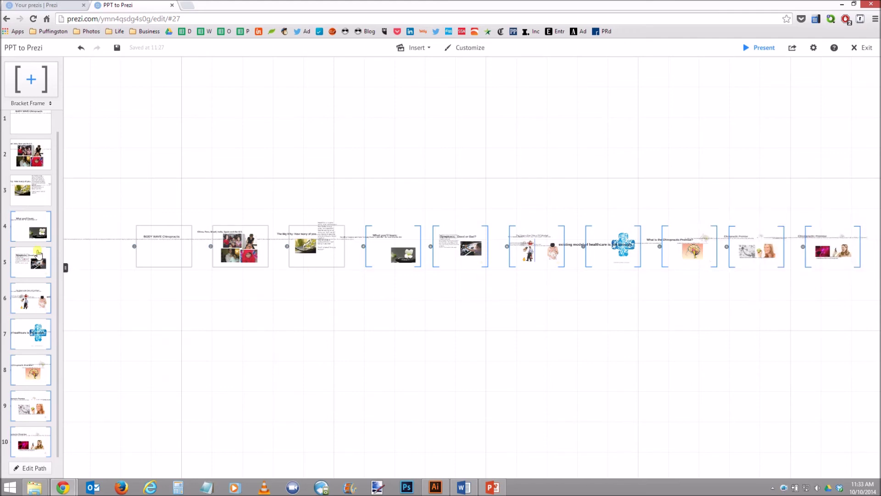
Step: Present the rearranged slides from "What you'll learn" to the healthcare model slide, exit full screen and examine the complete row
click(28, 218)
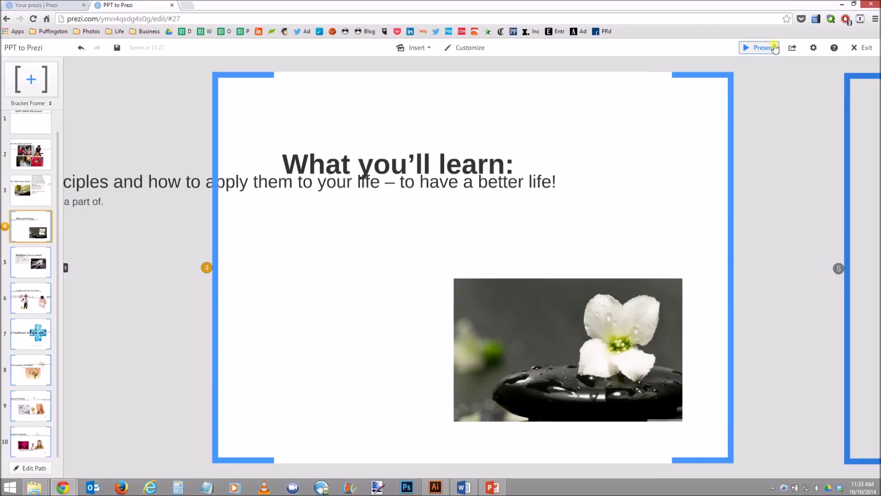
click(774, 48)
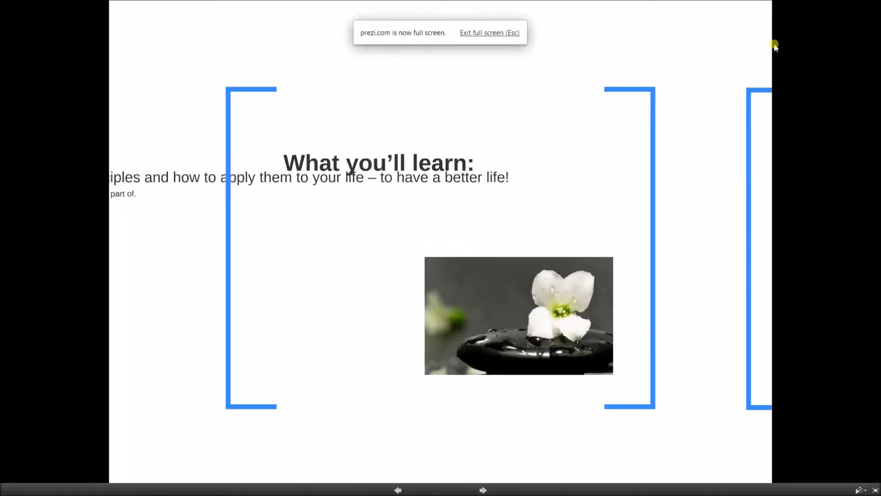
key(Right)
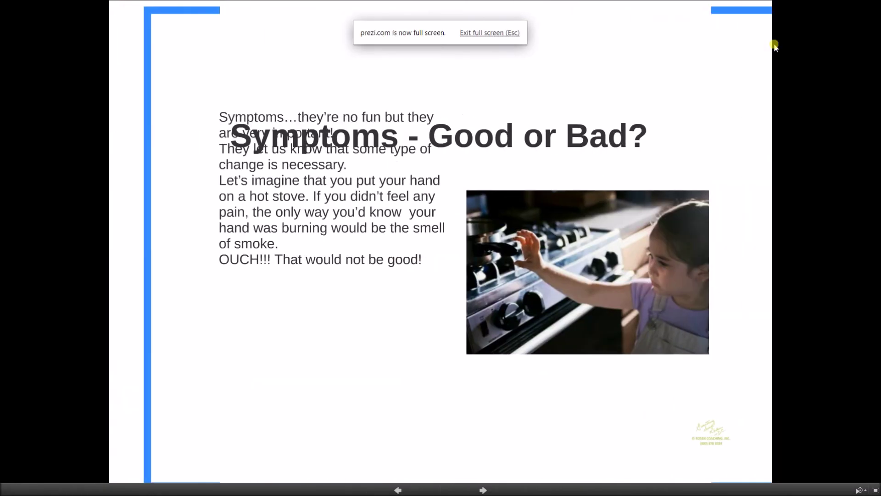
key(Right)
key(Right)
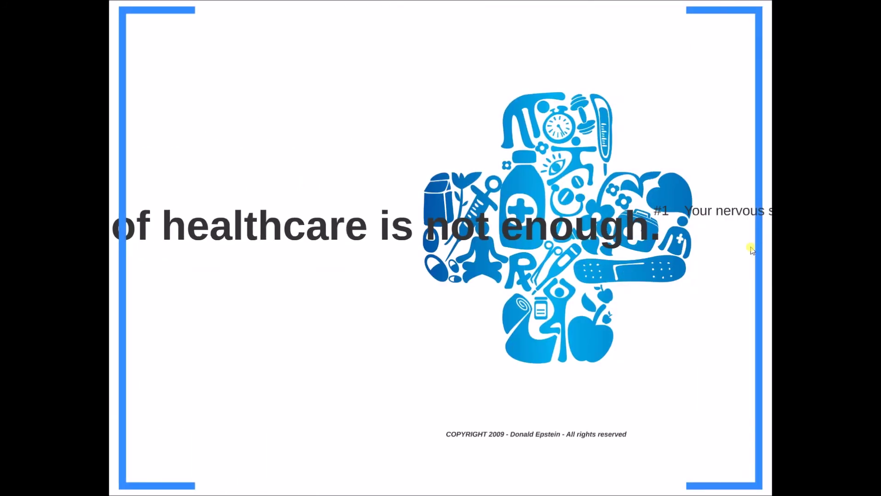
key(Escape)
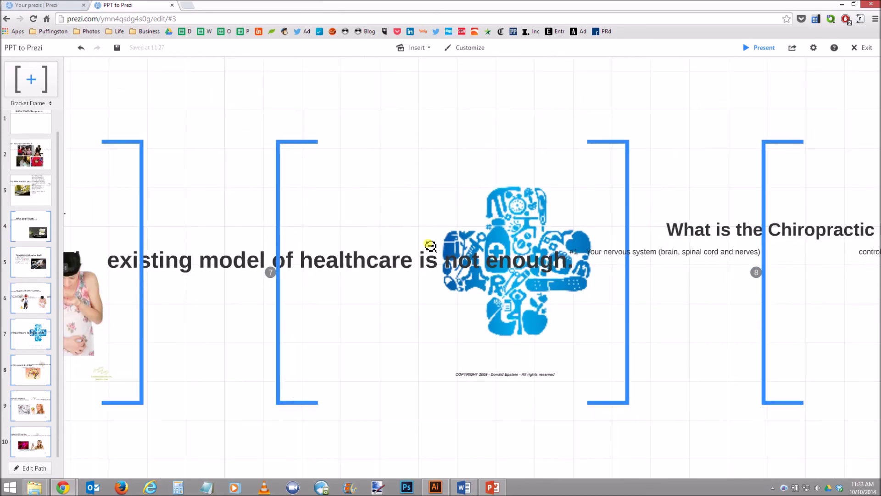
scroll(679, 295, down, 3)
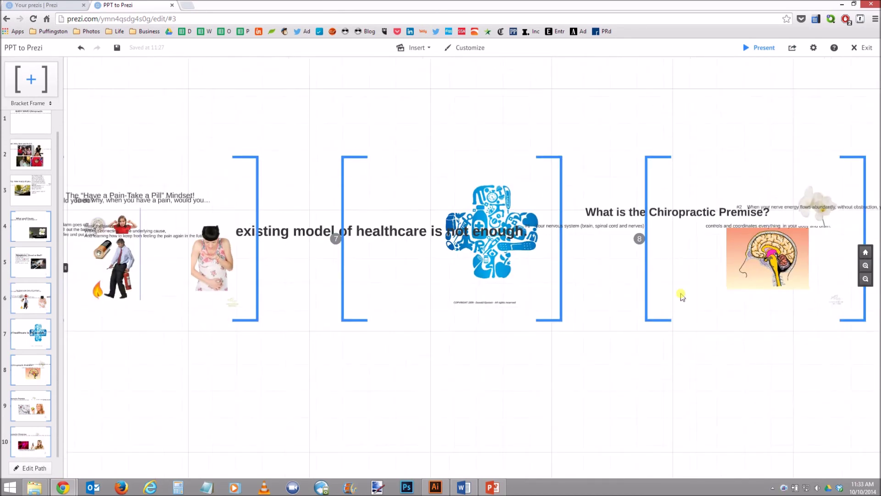
scroll(606, 339, down, 3)
scroll(588, 321, up, 2)
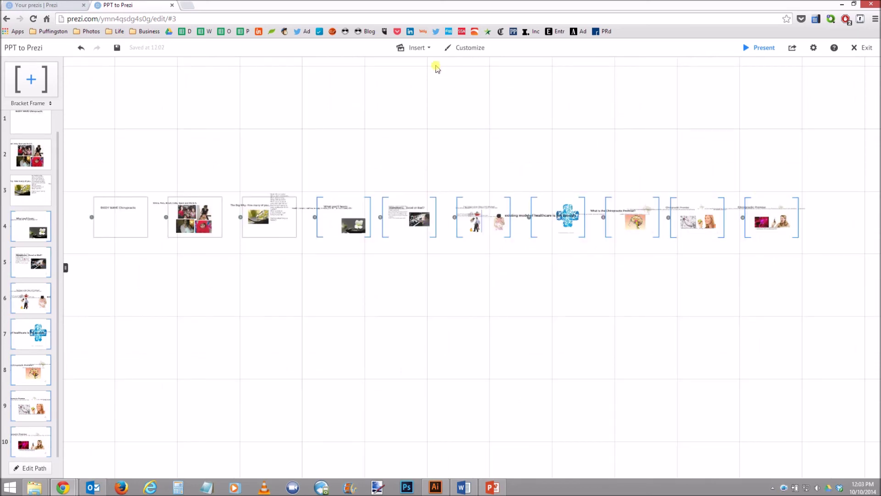
Step: Insert the water lily pond picture from a file and place it on the canvas below the row of slides
click(422, 54)
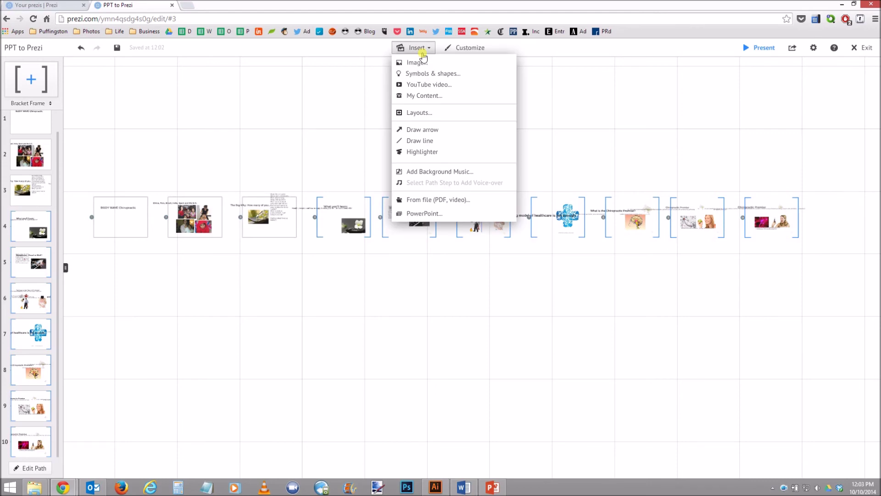
click(466, 199)
double_click(437, 101)
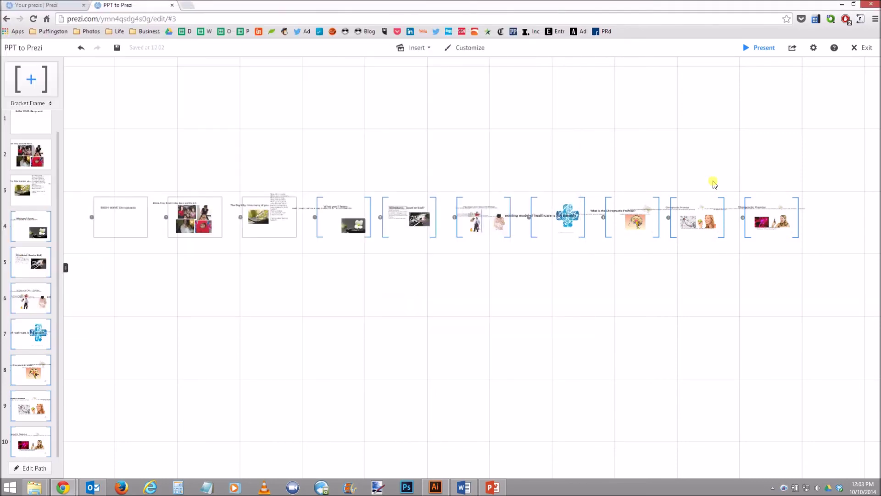
scroll(484, 146, down, 2)
drag(317, 184, 459, 330)
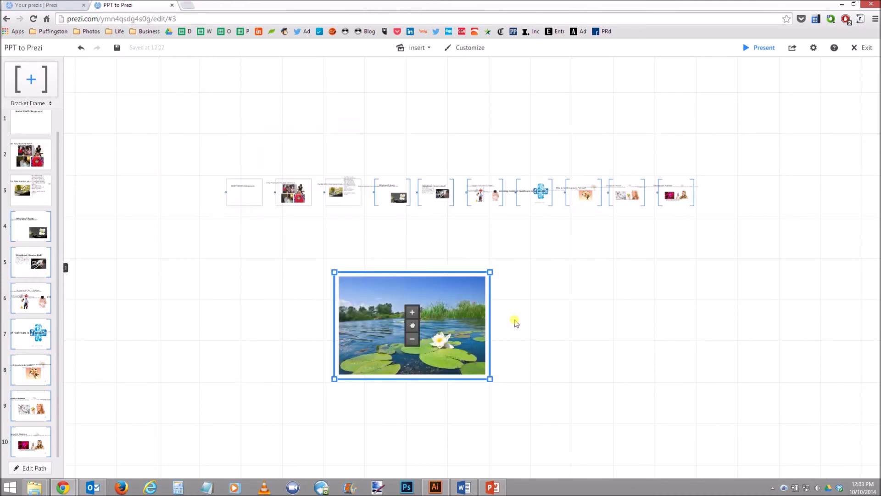
Step: Insert the light grey cloud symbol from the Photographic symbols and shapes collection
click(417, 48)
click(429, 72)
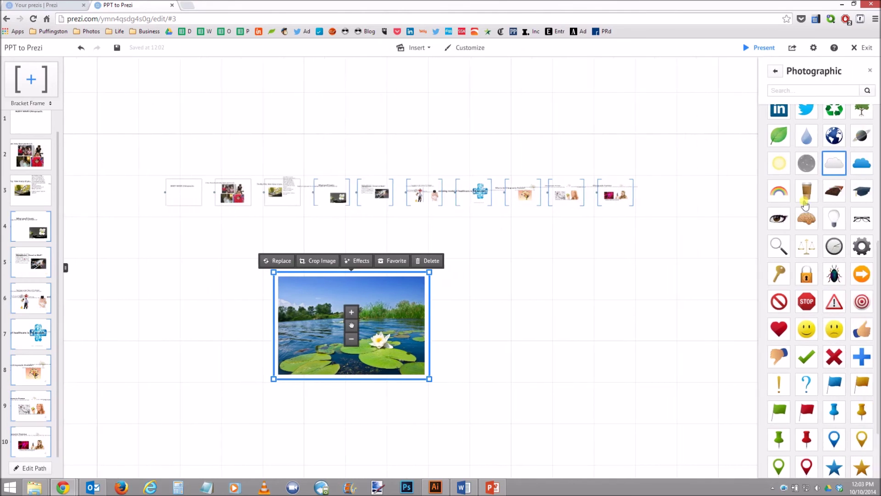
click(830, 161)
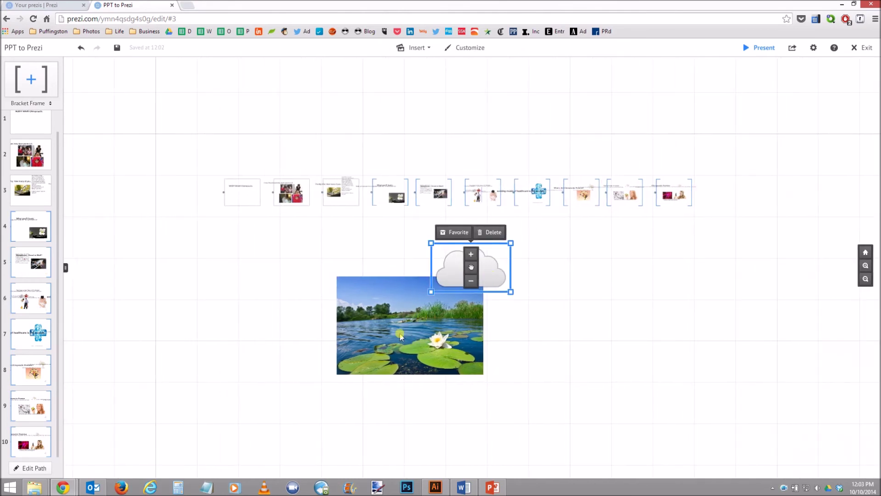
Step: Move the cloud symbol into the sky of the water lily picture and reduce its size
scroll(511, 223, up, 5)
click(508, 217)
drag(504, 202, 368, 256)
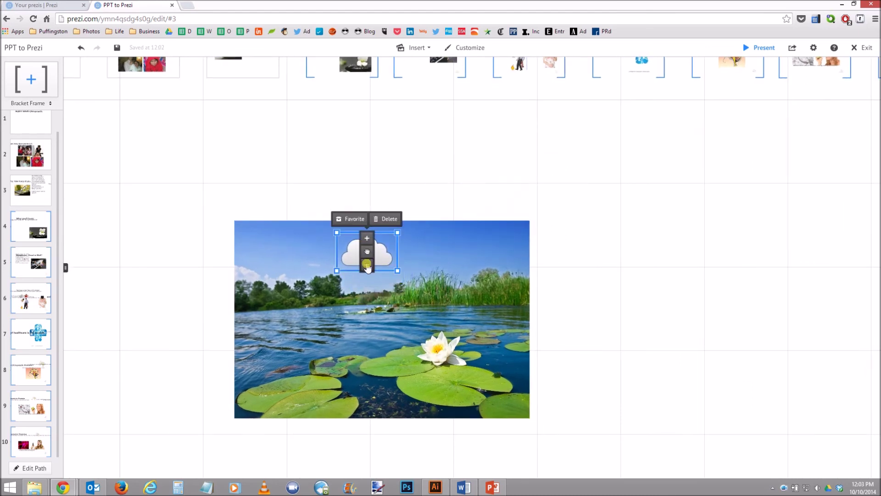
click(366, 264)
drag(415, 185, 450, 177)
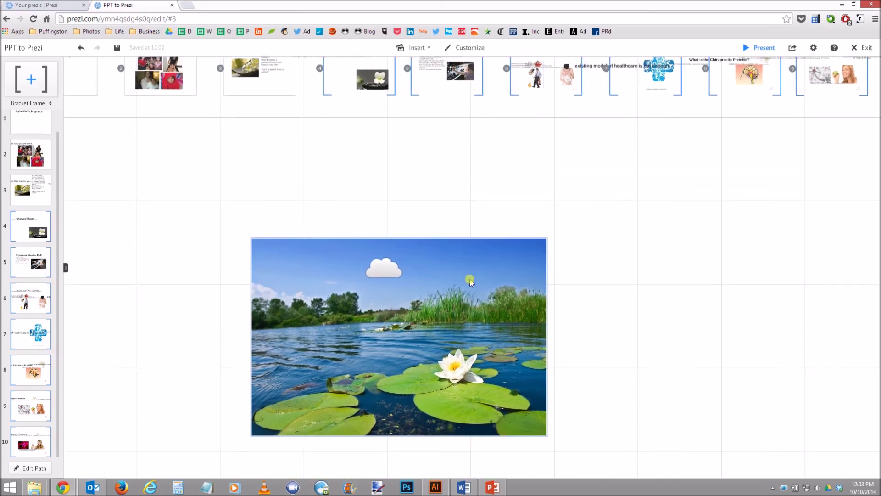
Step: Send the cloud symbol to the back, behind the water lily picture
click(471, 280)
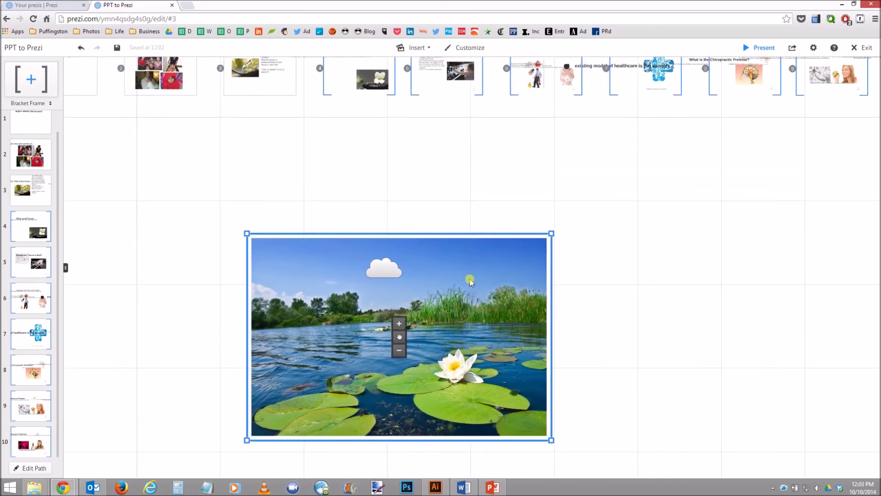
click(363, 274)
click(386, 271)
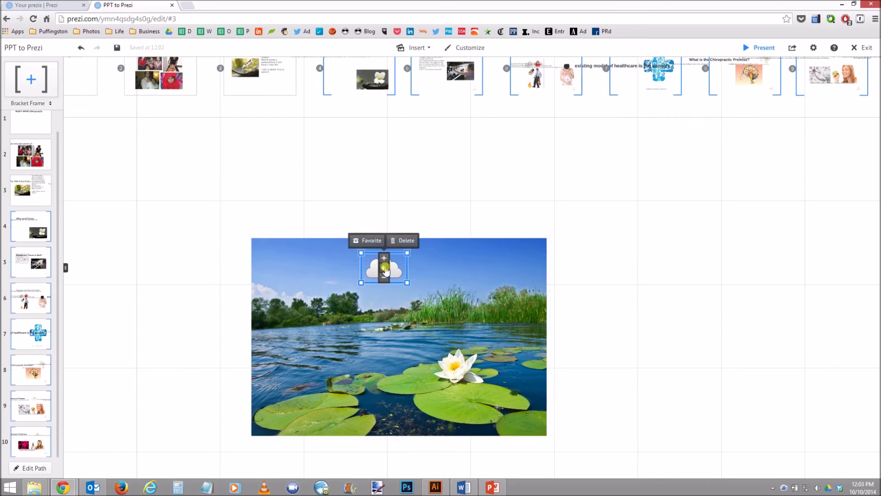
right_click(385, 271)
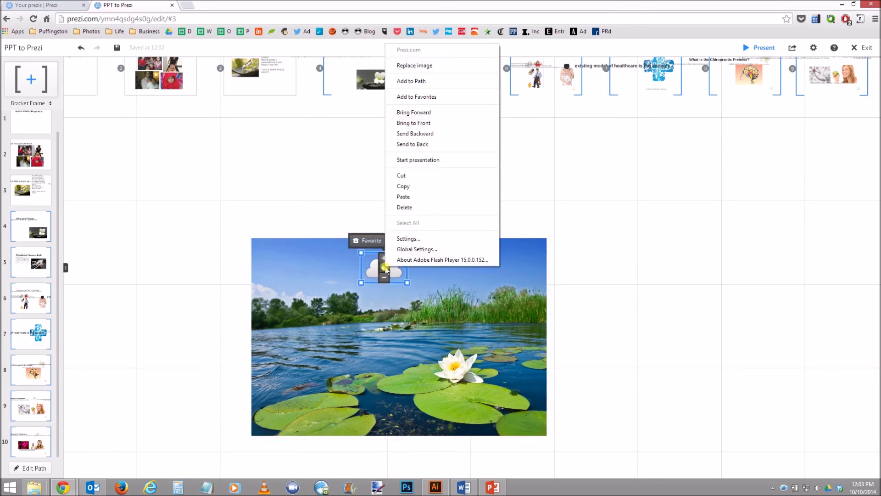
click(429, 143)
Step: Send the water lily picture to the back, behind the cloud, and return to the overview of all slides
click(494, 288)
right_click(493, 290)
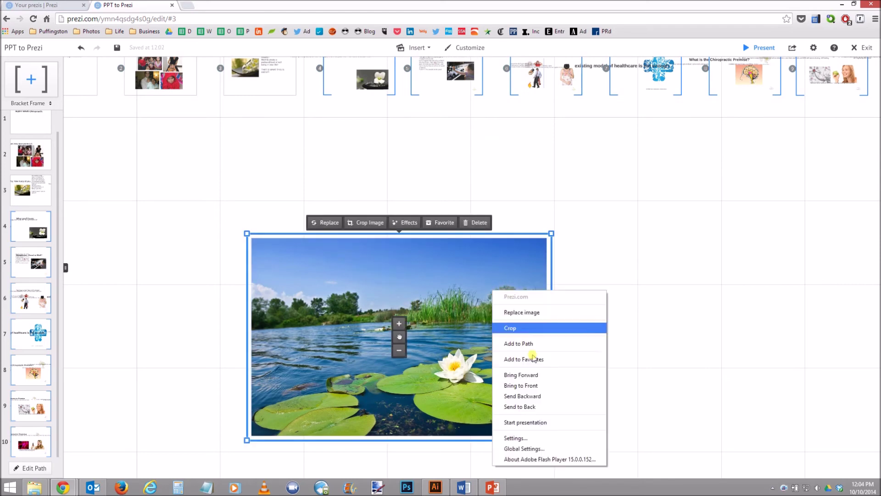
click(537, 407)
click(594, 337)
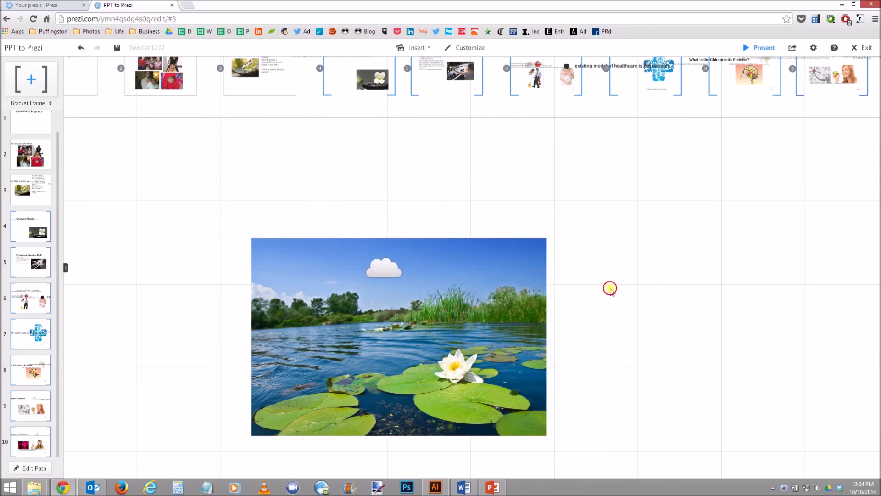
scroll(607, 294, down, 5)
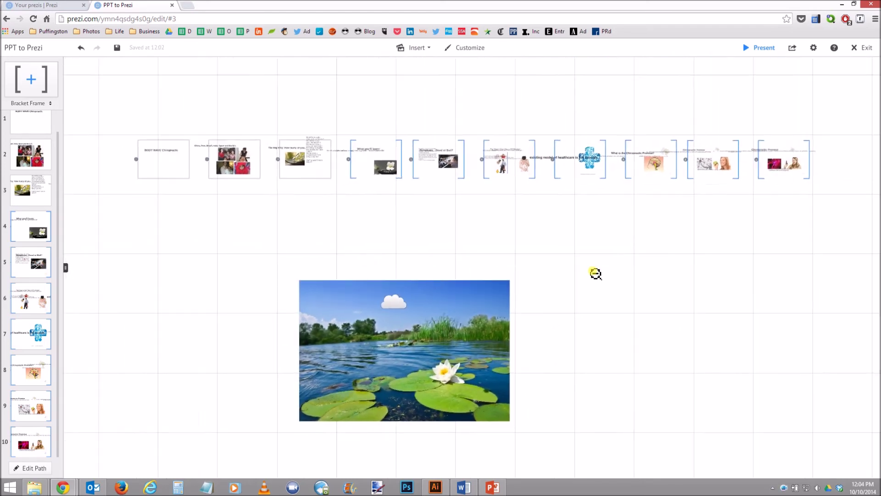
scroll(602, 259, down, 3)
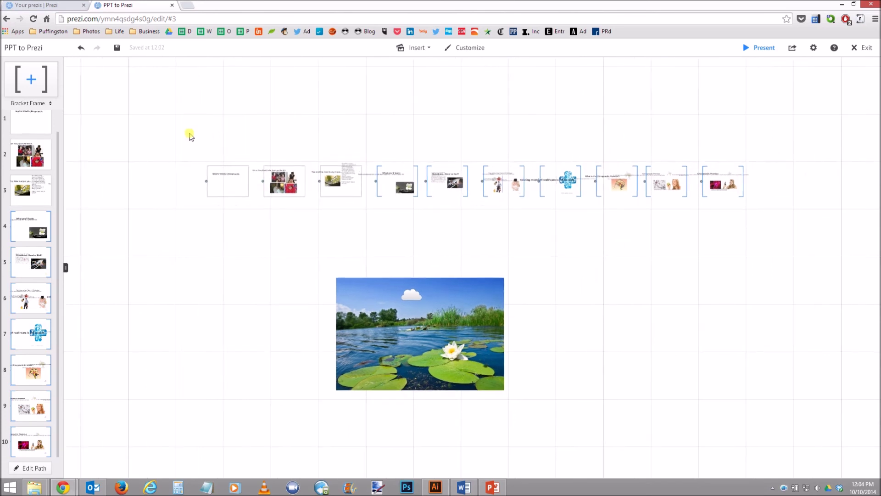
Step: Select the whole row of slides, shrink it and move it so that it fits inside the cloud in the water lily picture
drag(411, 195, 770, 230)
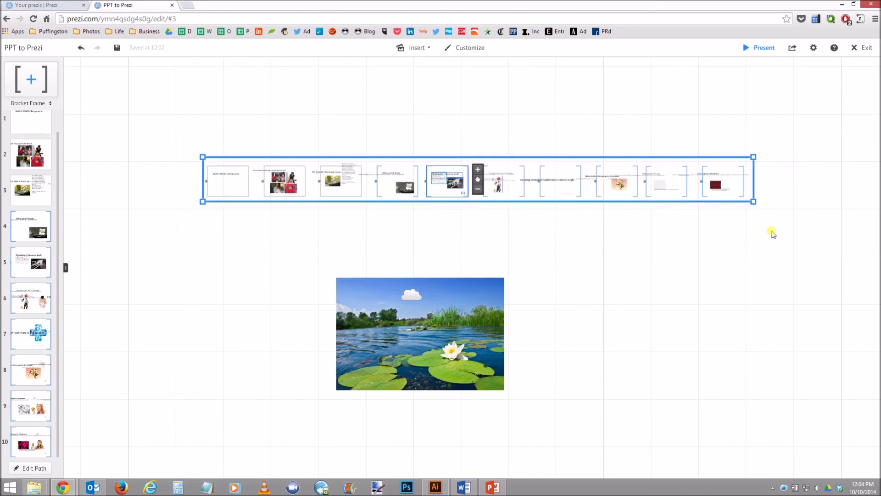
click(477, 190)
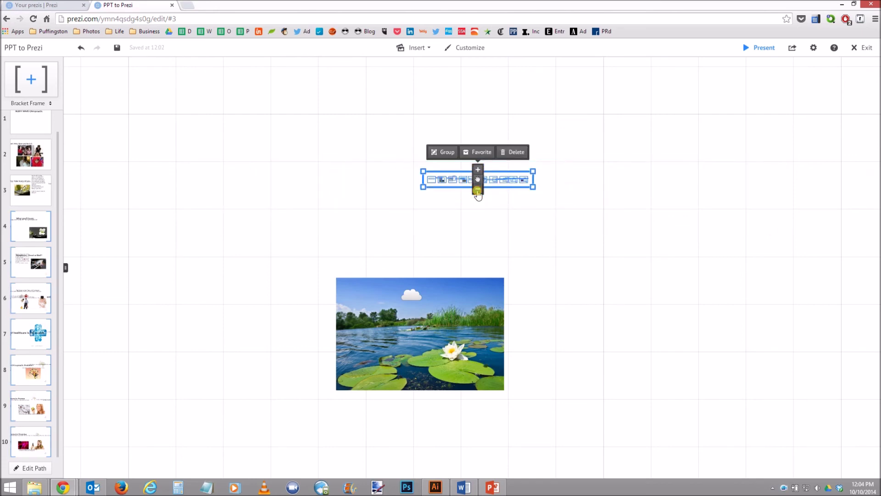
drag(479, 181, 422, 292)
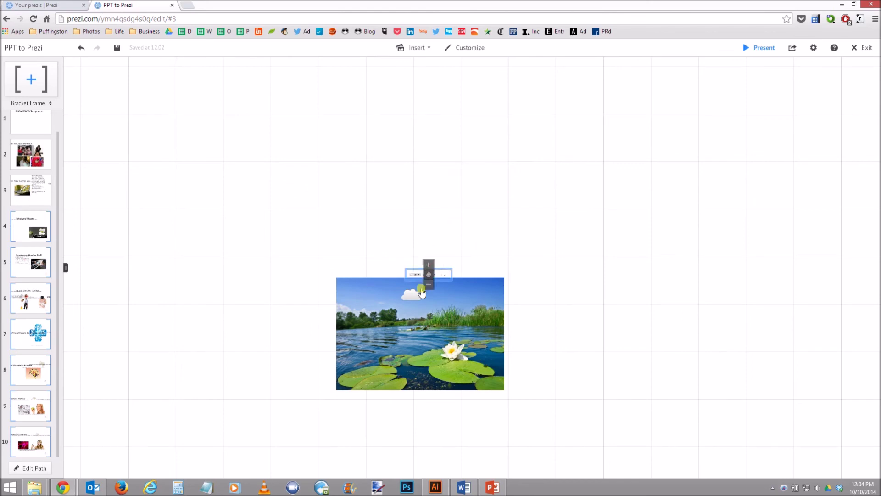
scroll(417, 299, up, 5)
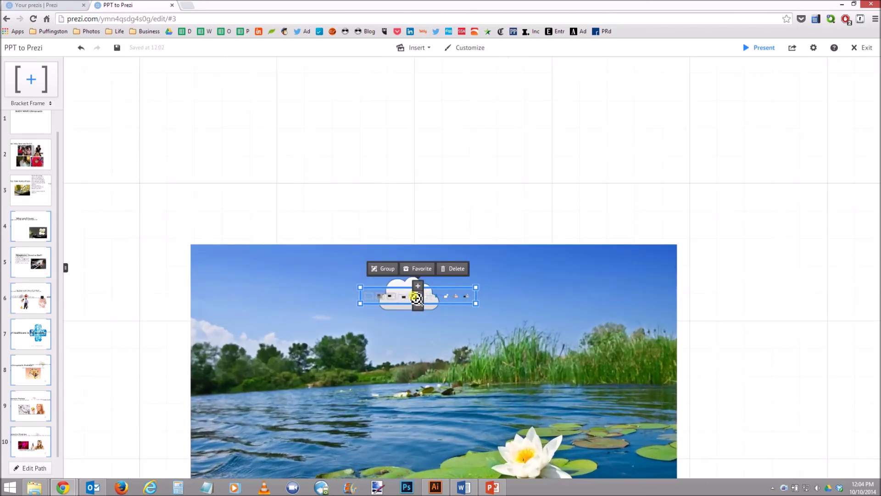
scroll(416, 298, up, 5)
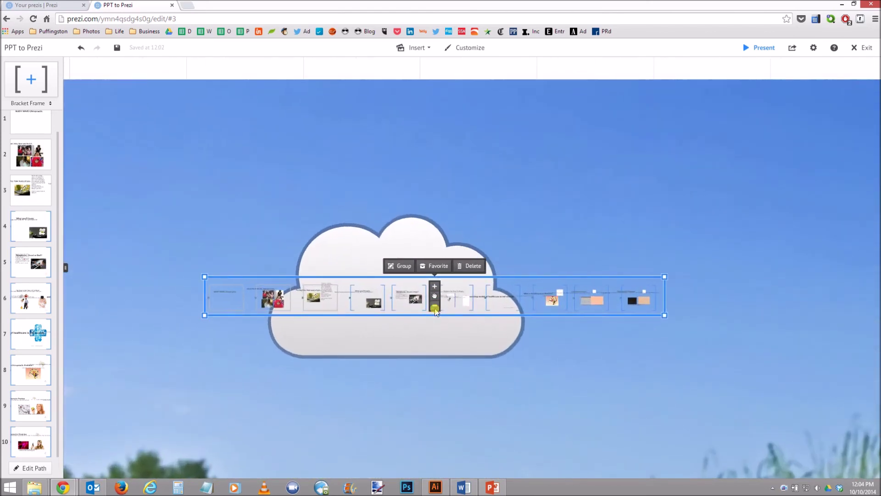
click(435, 308)
drag(437, 300, 397, 281)
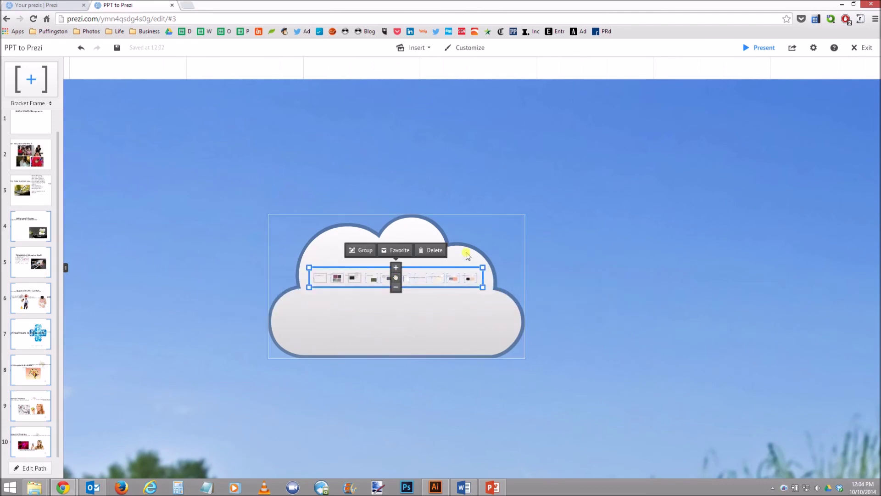
click(490, 73)
Step: Draw a 4:3 frame around most of the water lily picture, including the cloud, and change it to an invisible frame
scroll(488, 74, down, 5)
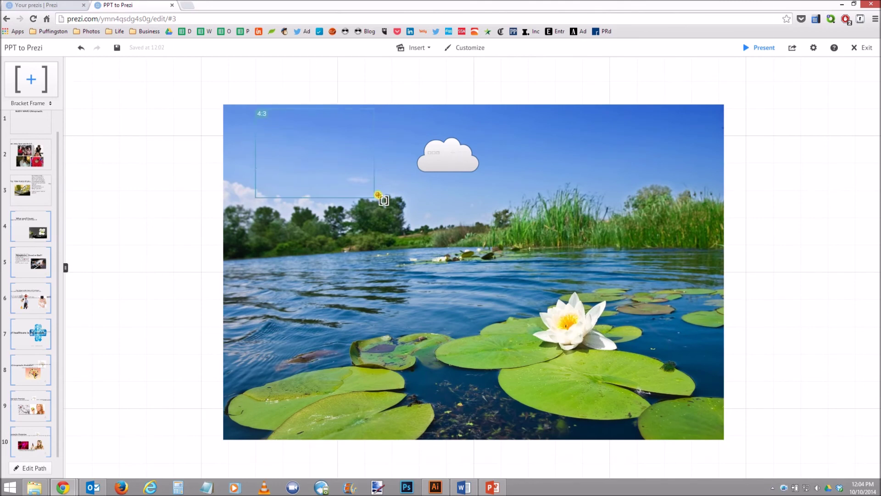
mouse_move(525, 298)
mouse_down()
mouse_move(667, 392)
mouse_move(687, 433)
mouse_up()
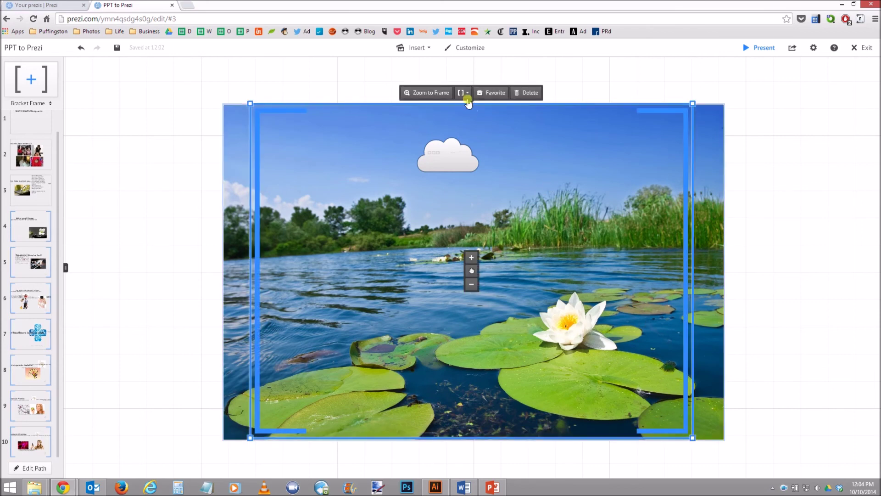
click(466, 94)
click(483, 136)
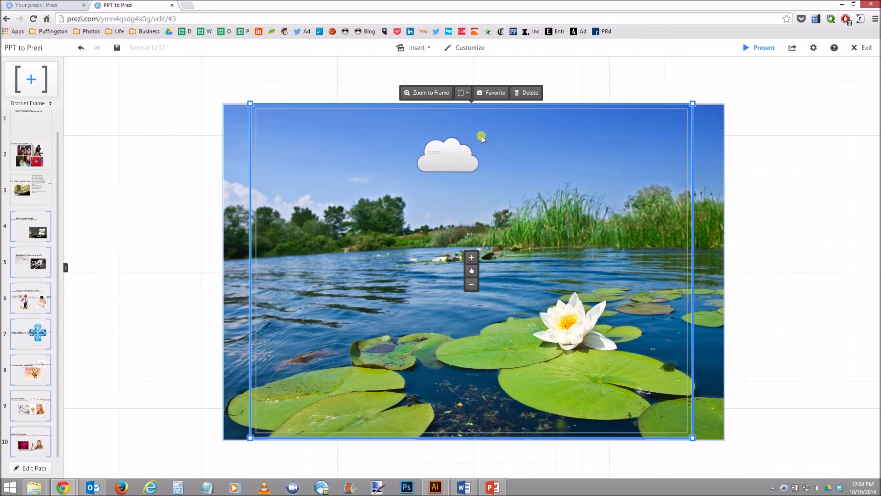
click(285, 66)
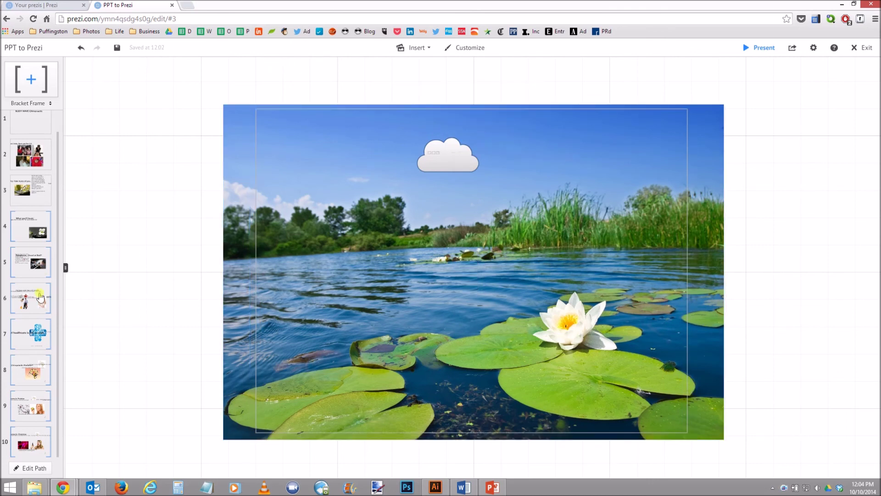
Step: Add the frame around the water lily picture to the end of the presentation path as step 11
click(50, 467)
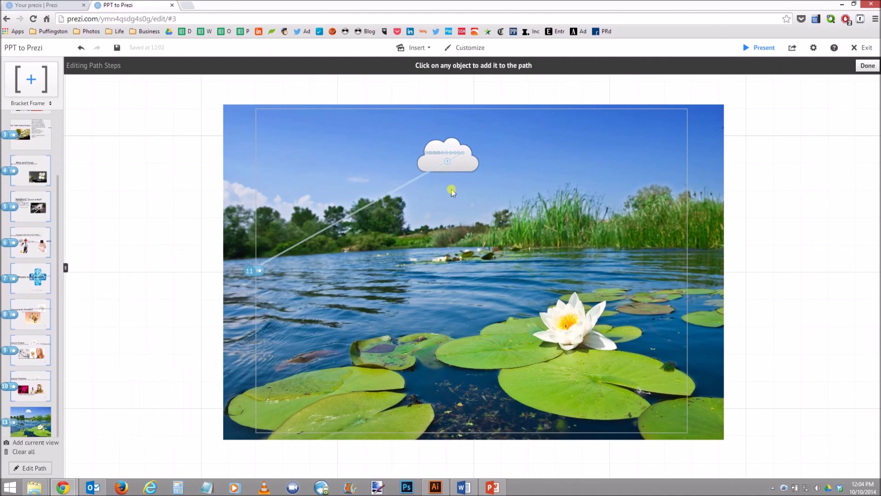
click(868, 65)
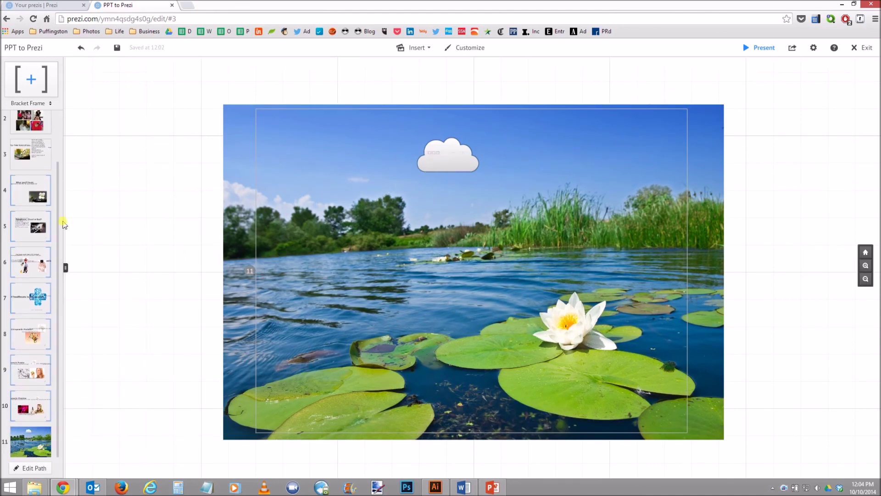
Step: Present the prezi from the first slide, step through the path to the water lily picture, and exit the presentation
scroll(59, 191, up, 2)
click(46, 135)
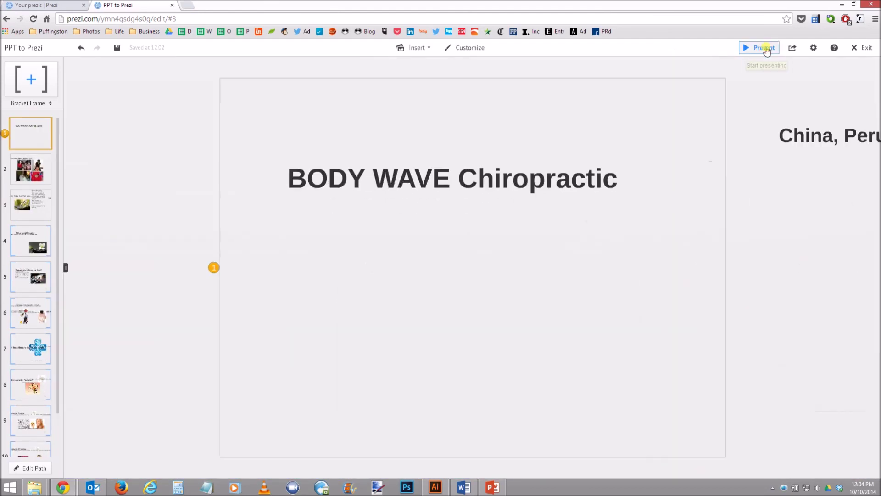
click(764, 47)
key(Right)
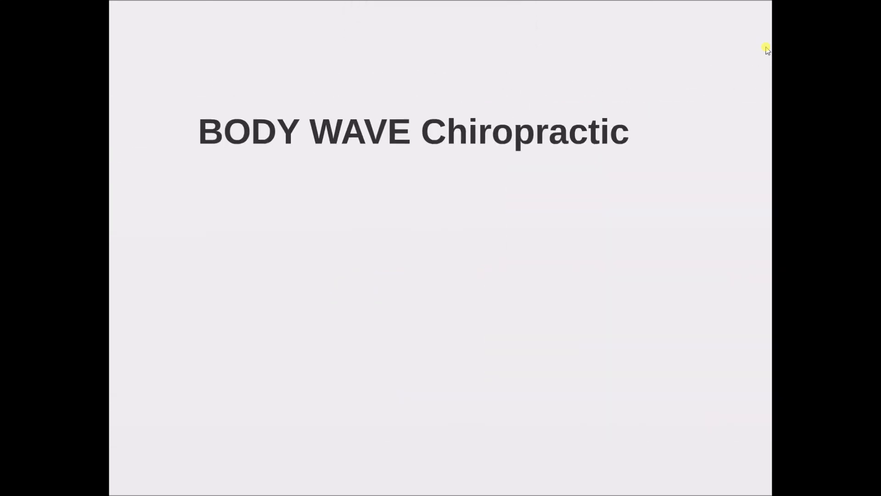
key(Right)
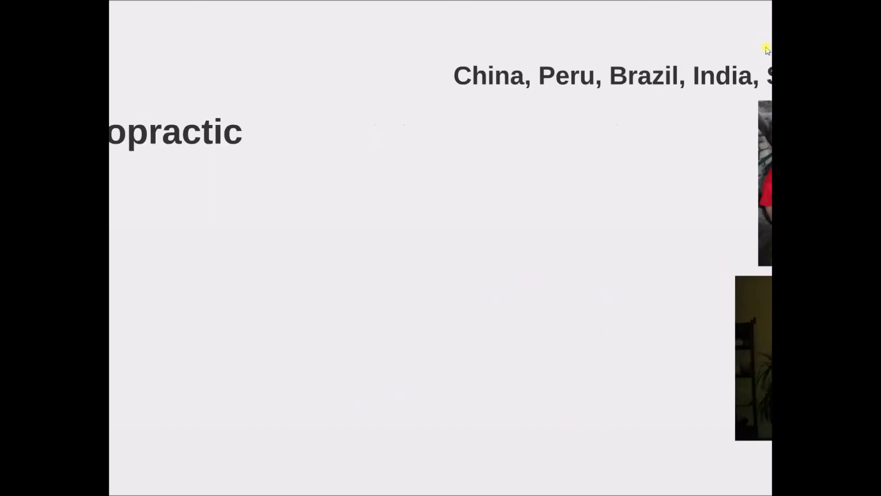
key(Right)
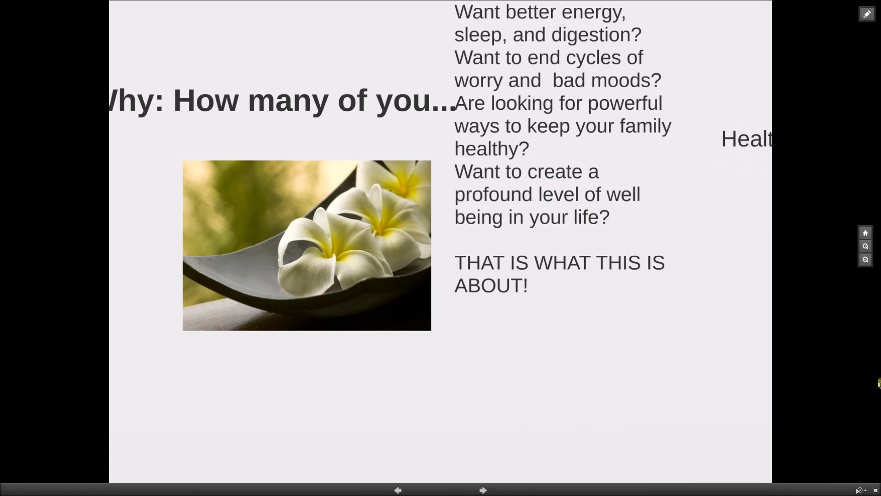
key(Right)
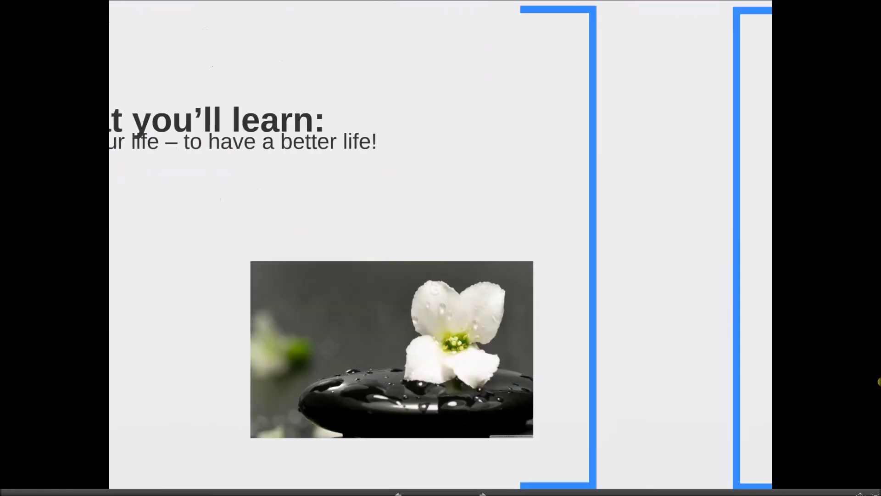
key(Right)
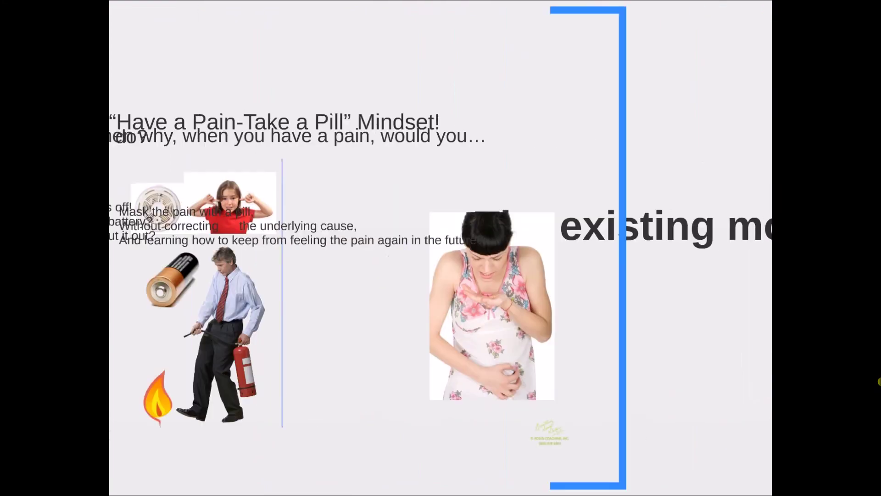
key(Right)
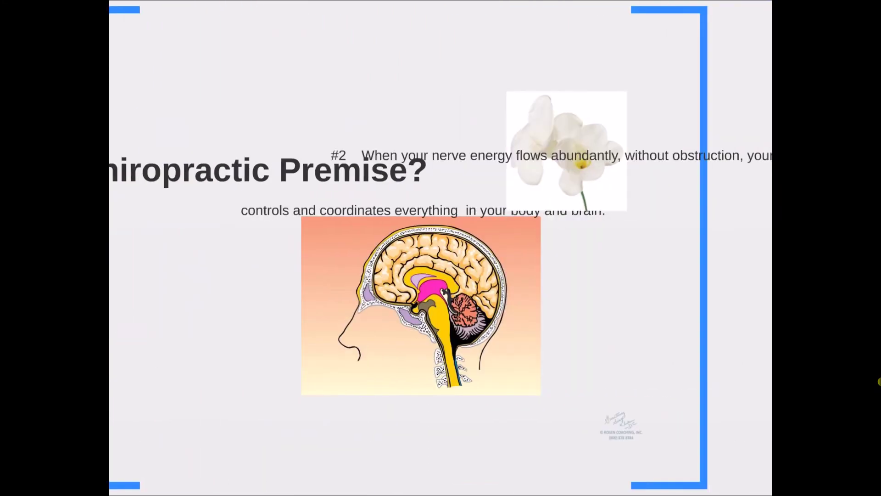
key(Right)
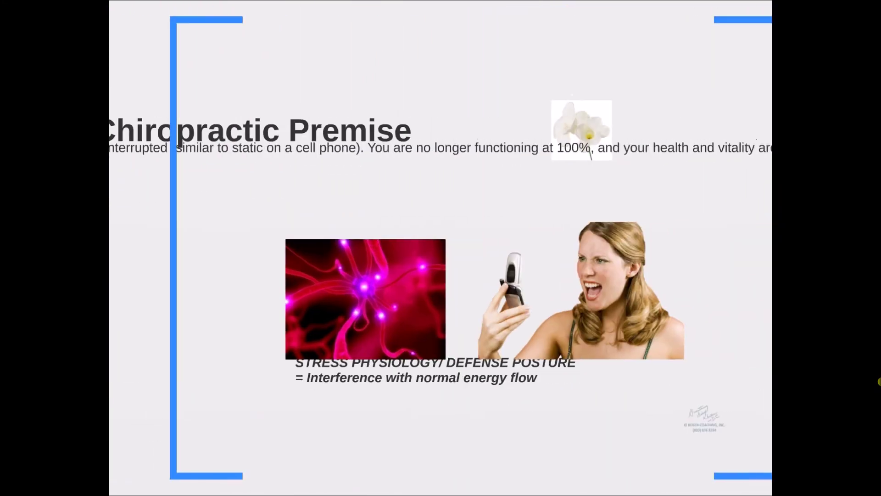
key(Right)
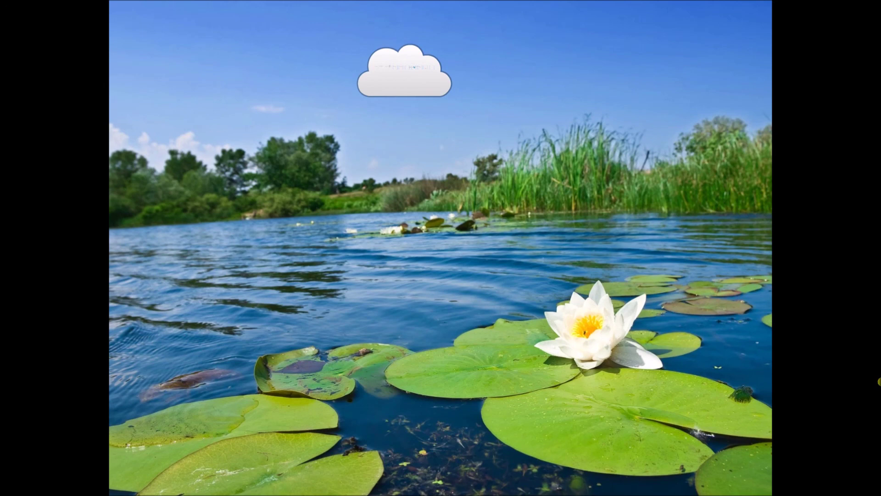
key(Escape)
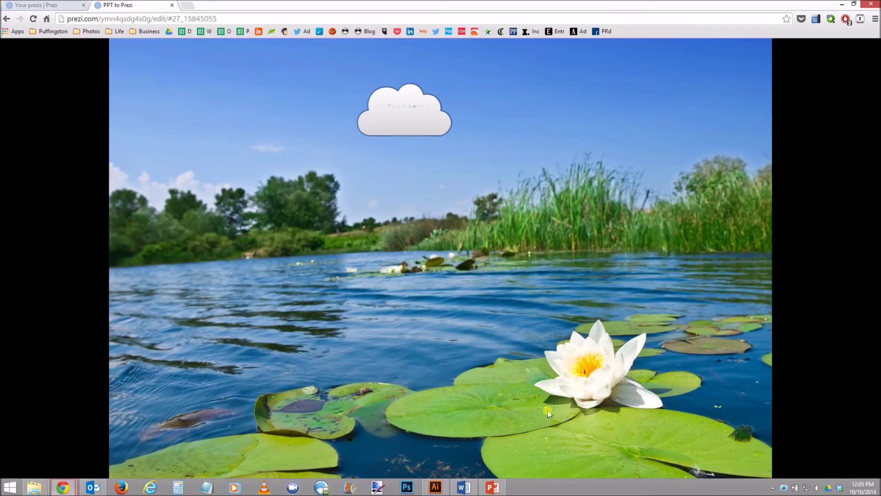